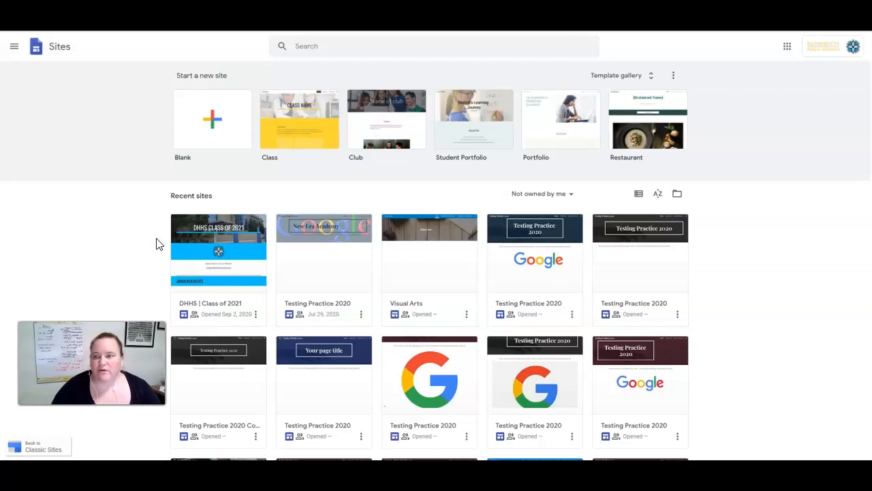
Create a new blank site.
left_click(214, 123)
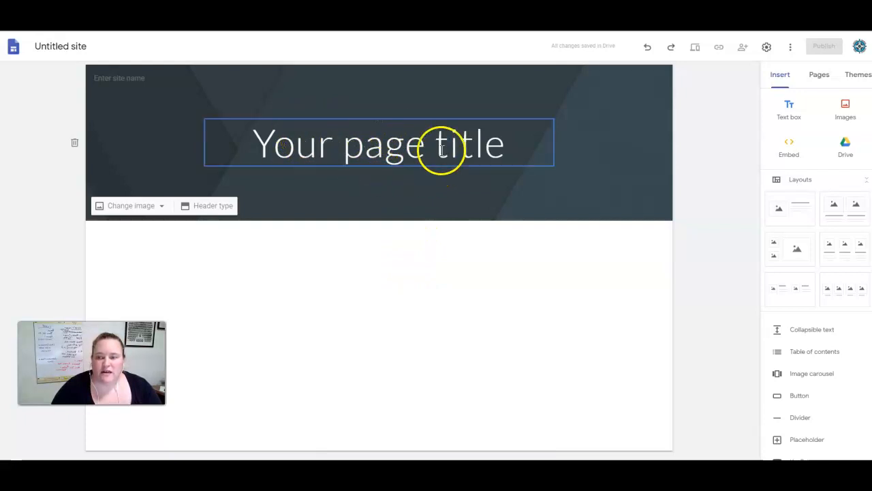
left_click(379, 143)
left_click_drag(259, 144, 502, 159)
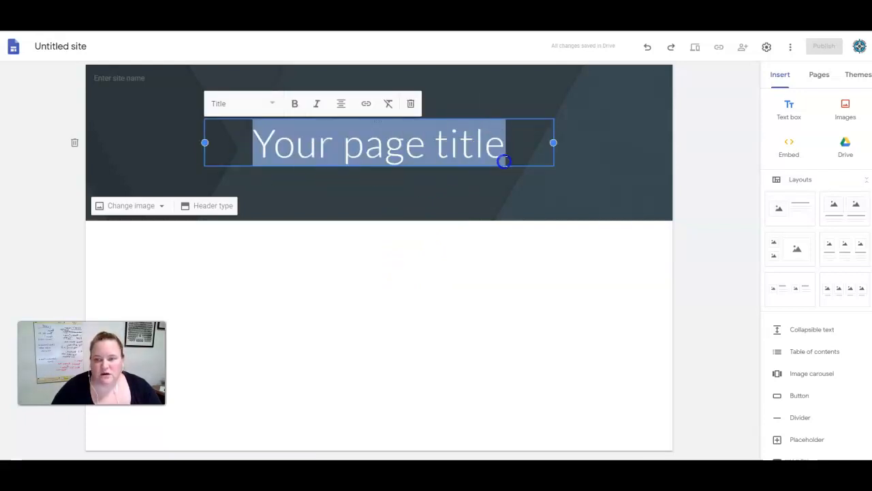
left_click(724, 198)
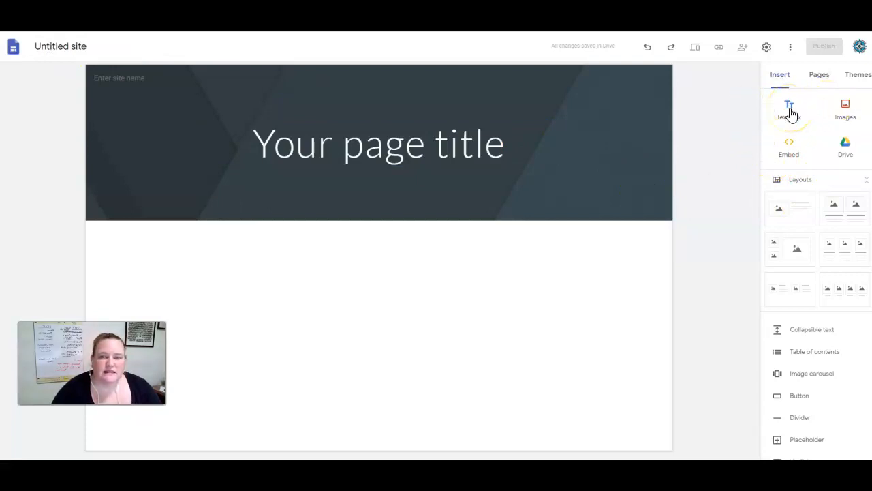
left_click(843, 114)
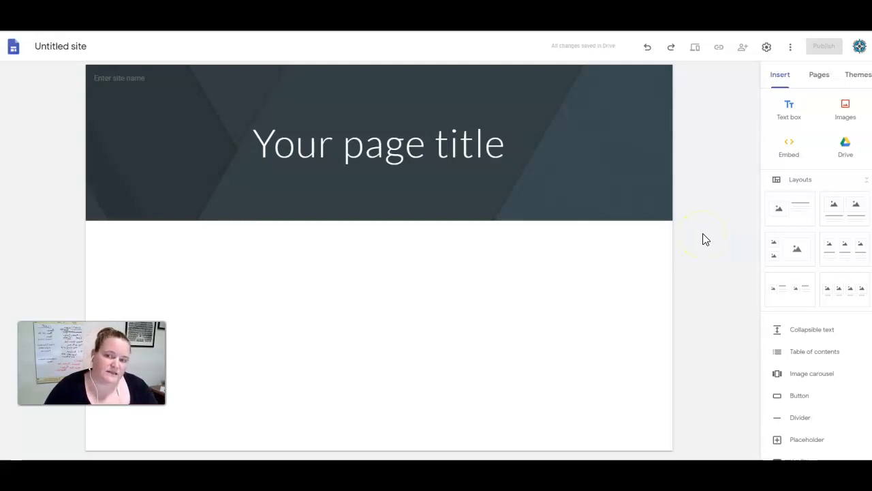
Replace the placeholder page title in the header with "Music Technology Portfolio".
left_click(502, 142)
left_click_drag(504, 143, 255, 137)
key("BackSpace")
type("Music Technology Portfolio")
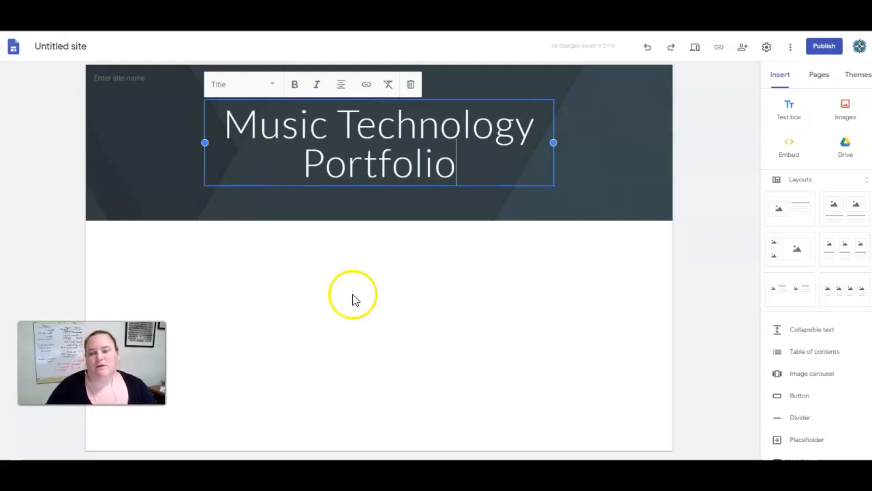
left_click(353, 299)
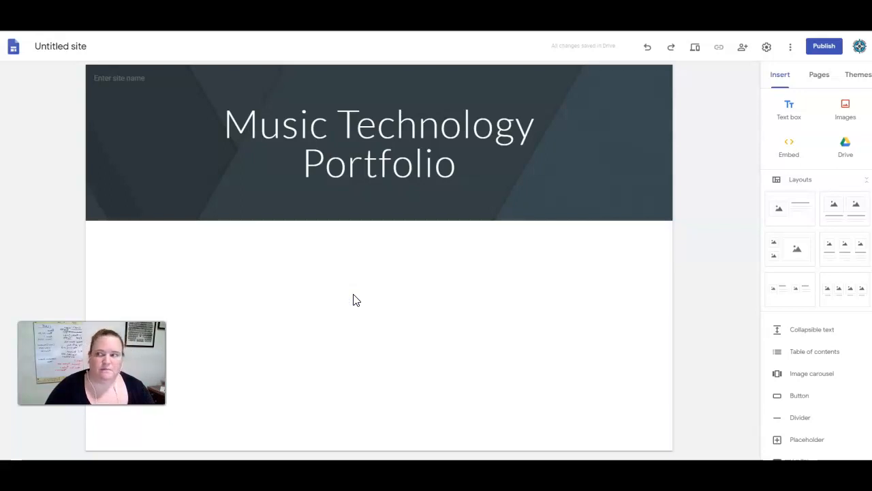
mouse_move(423, 122)
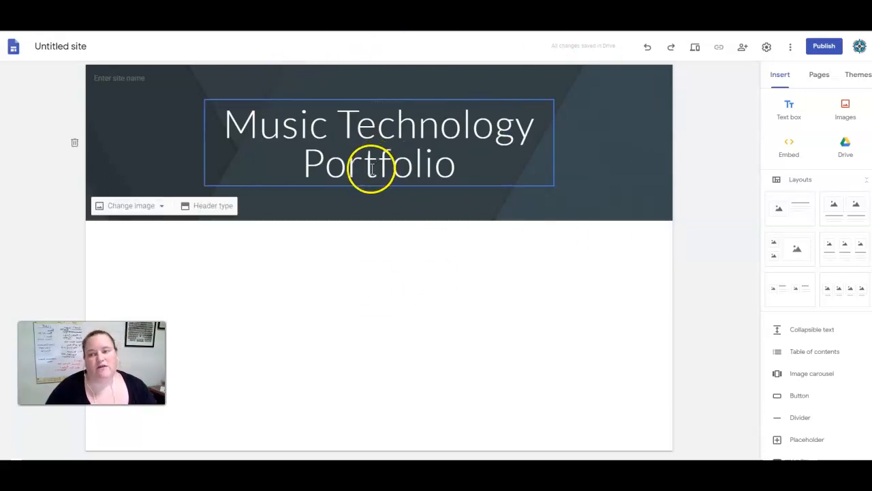
Rename the untitled site to the owner's surname followed by "Music Tech Portfolio".
left_click(66, 47)
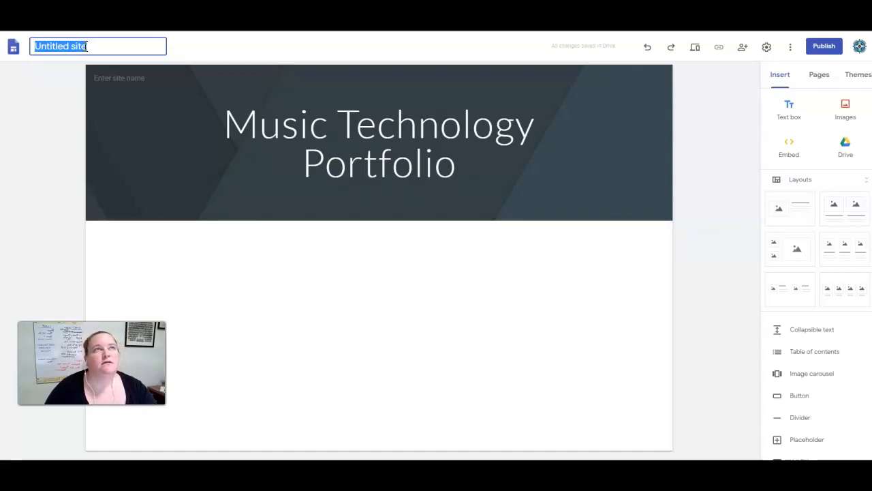
type("Manion")
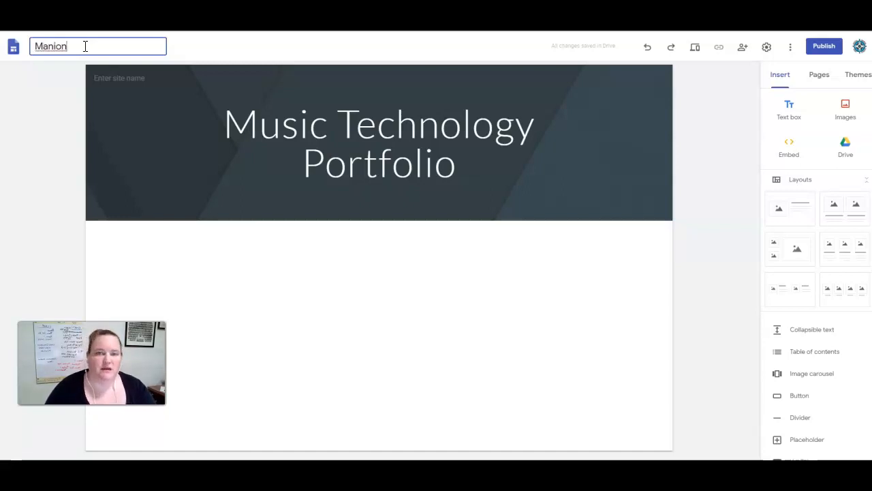
type(" Music Tech Portfolio")
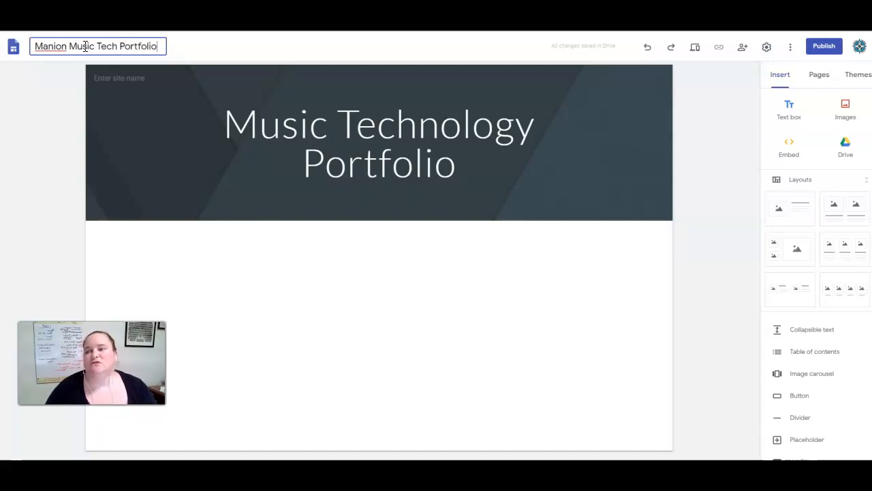
left_click(199, 261)
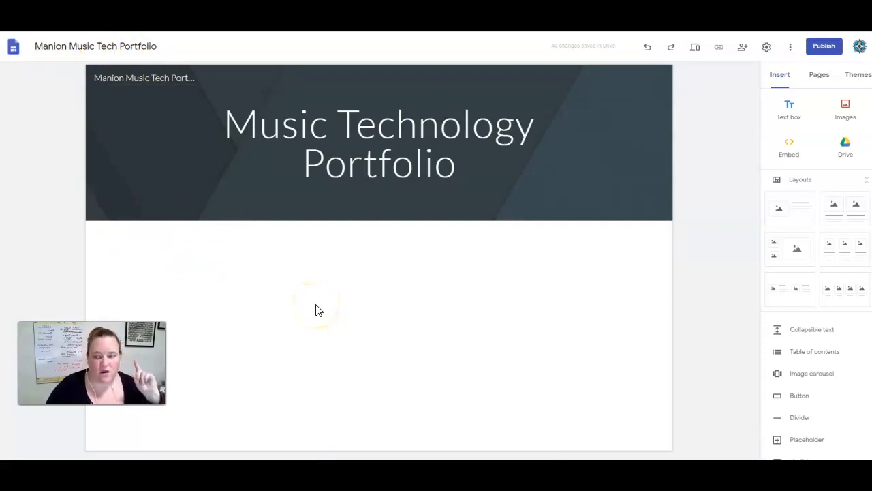
left_click(241, 312)
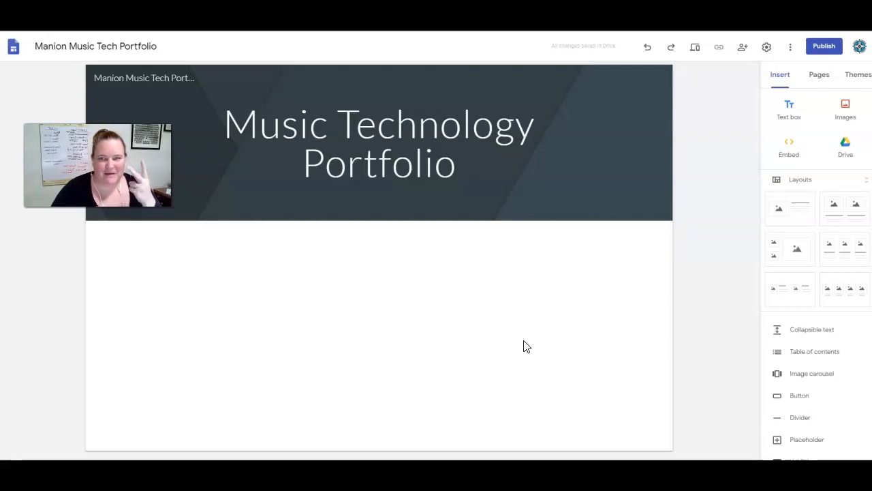
Add a text box below the header containing the site owner's full name.
left_click(787, 214)
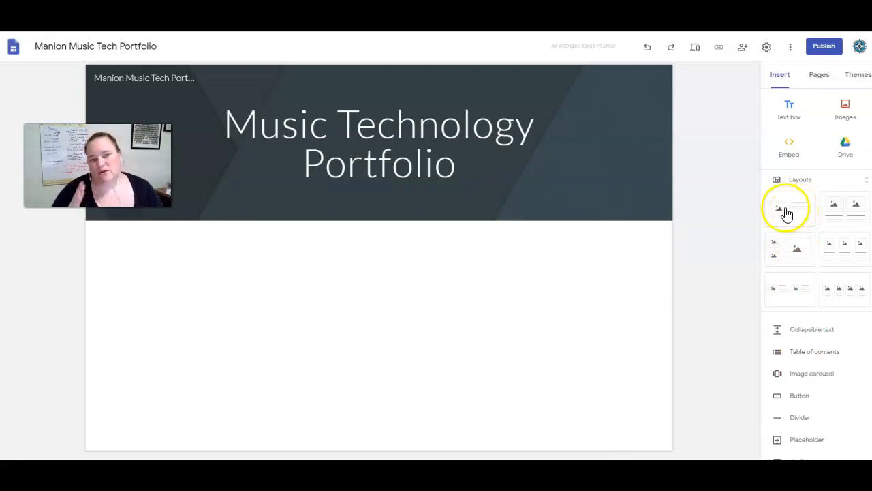
left_click(789, 109)
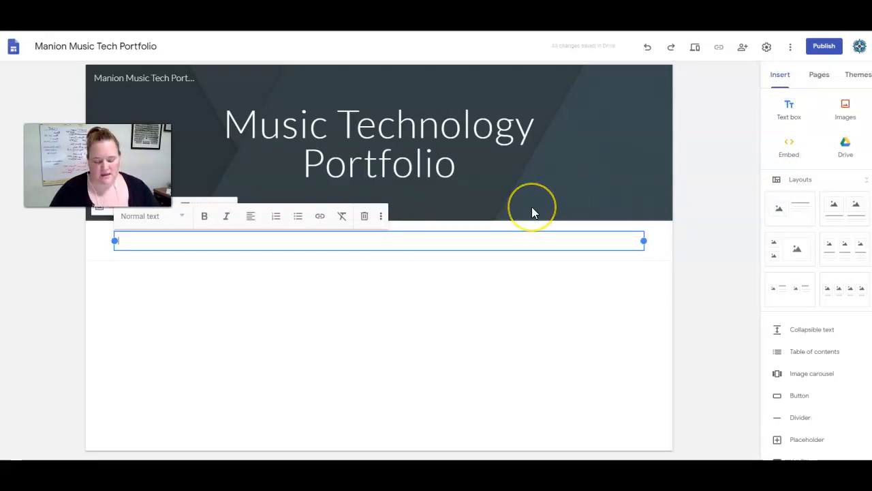
type("Alyson Manion")
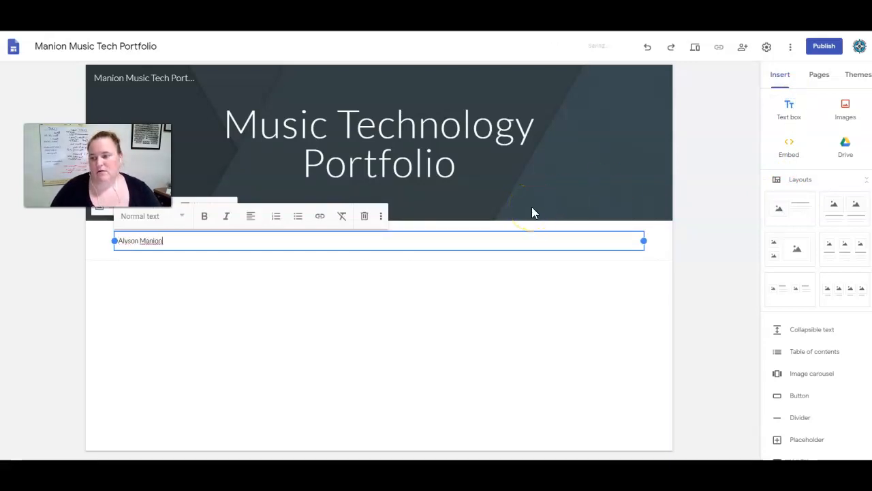
left_click(563, 284)
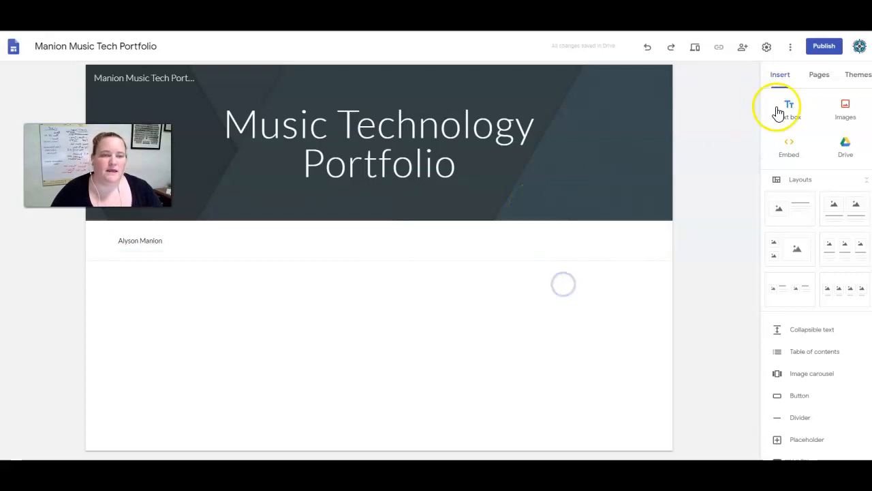
Add a second text box starting with "Bio:", the owner's full name and "is a 16 year teacher at Digital Harbor High School".
left_click(804, 114)
type("Blo")
type(": Alyson Manion")
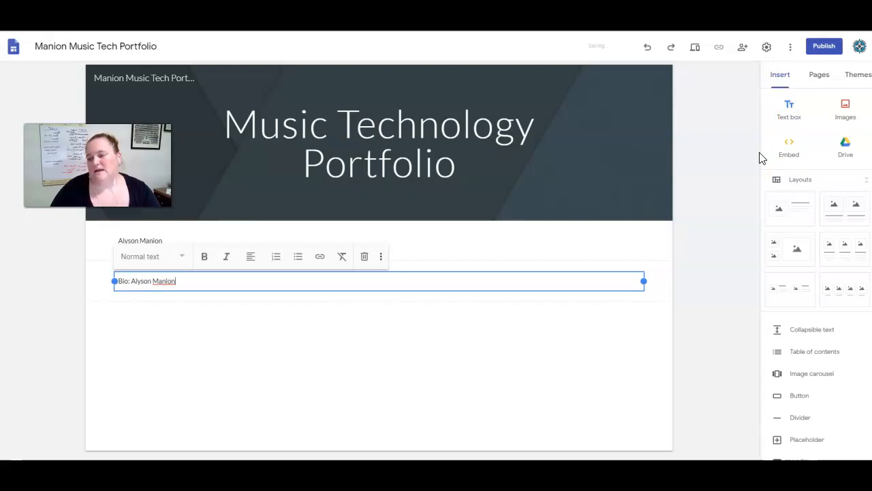
type(" is ")
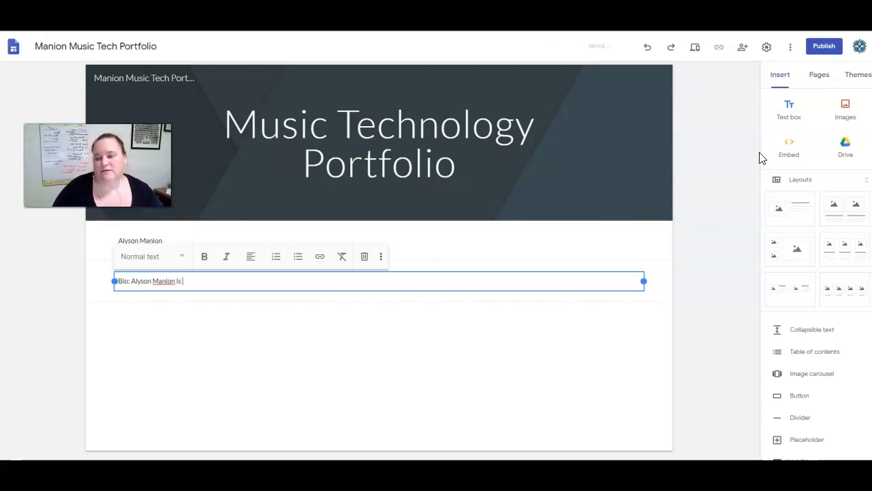
type("a 16 year t")
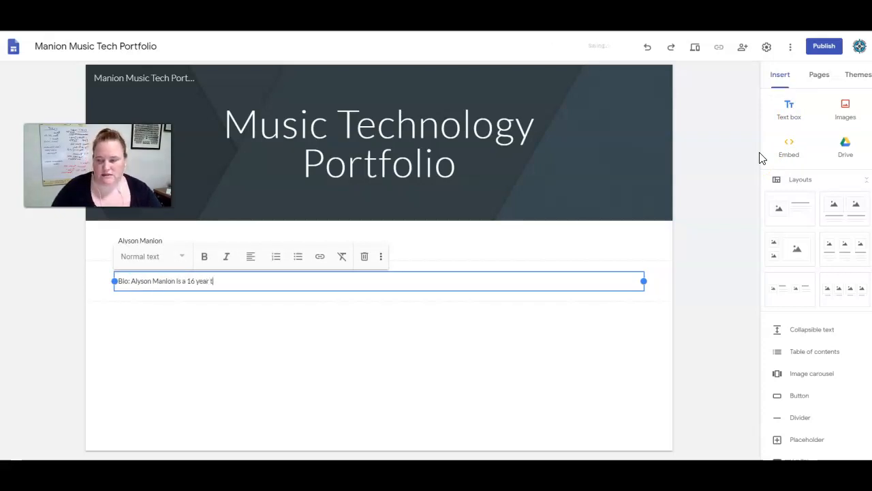
type("eacher at Digital harbor")
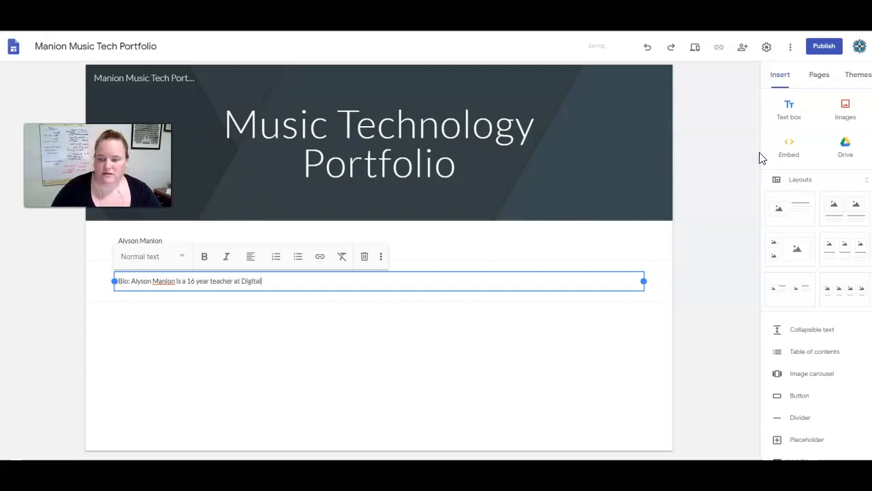
key("BackSpace")
key("BackSpace")
key("BackSpace")
key("BackSpace")
key("BackSpace")
key("BackSpace")
type("Harbor High Schoo")
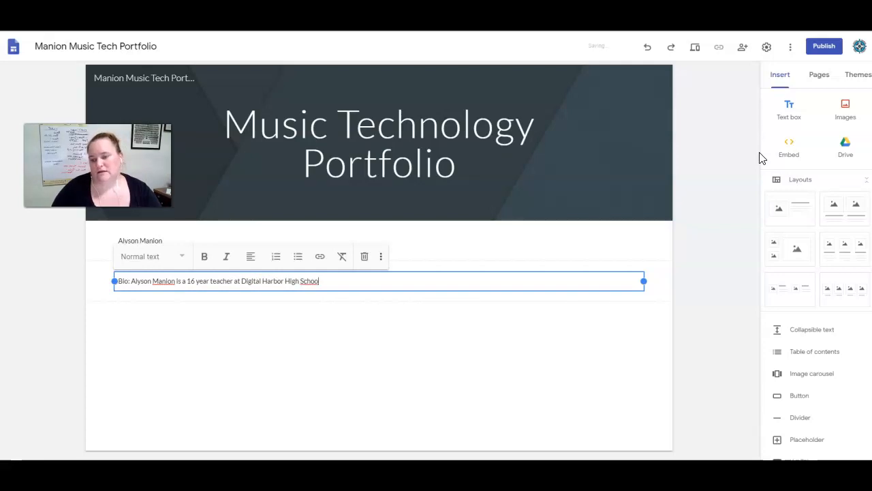
Continue the bio with growing up in Boston, MA, moving to Baltimore in 1998, residing in Annapolis with husband and two girls, and interest in music.
type("She")
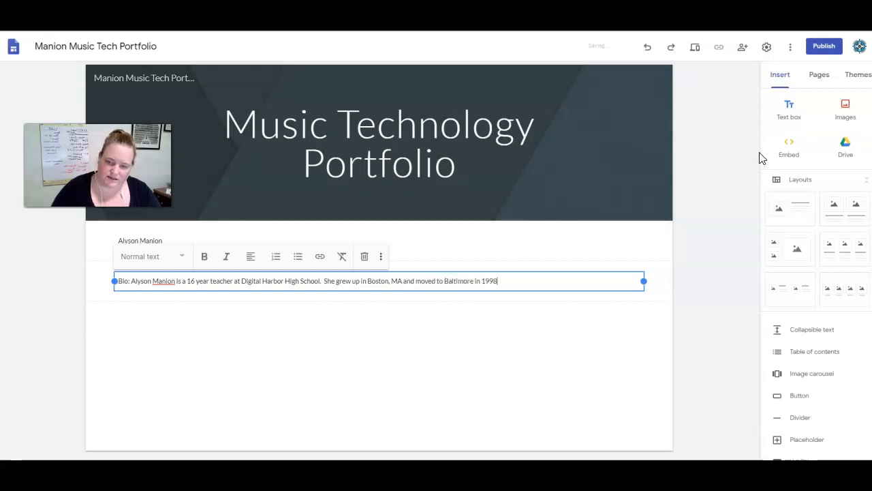
type("T")
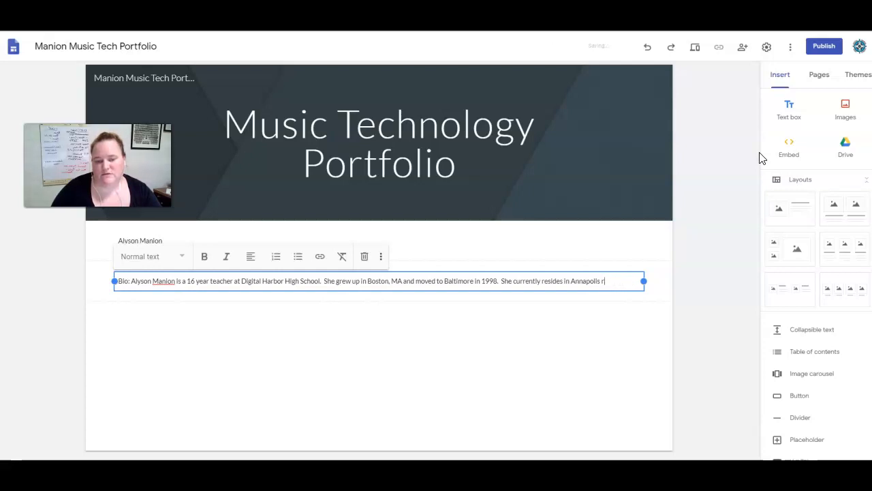
type("usband and raising her two girls.  She is interested in all types of music.")
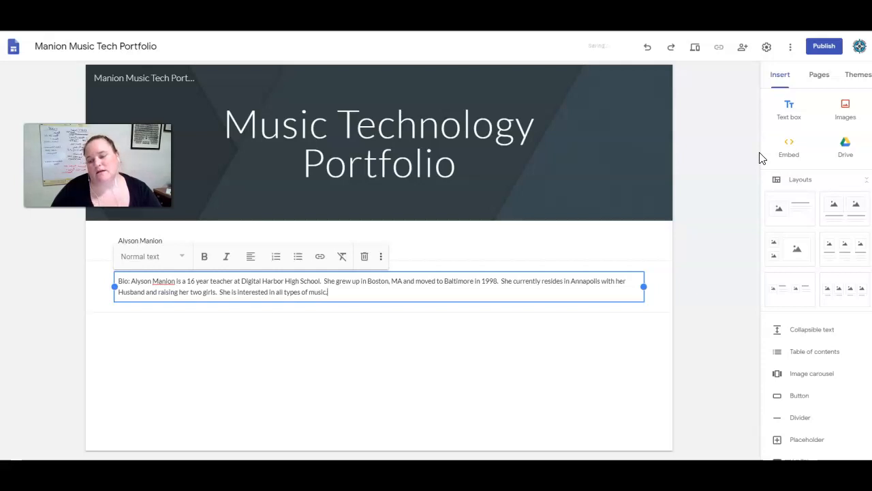
Extend the bio's interests with dance, sports and boating, and add "She is also an active gamer and enjoys spending time with her family.".
type("sports and boa")
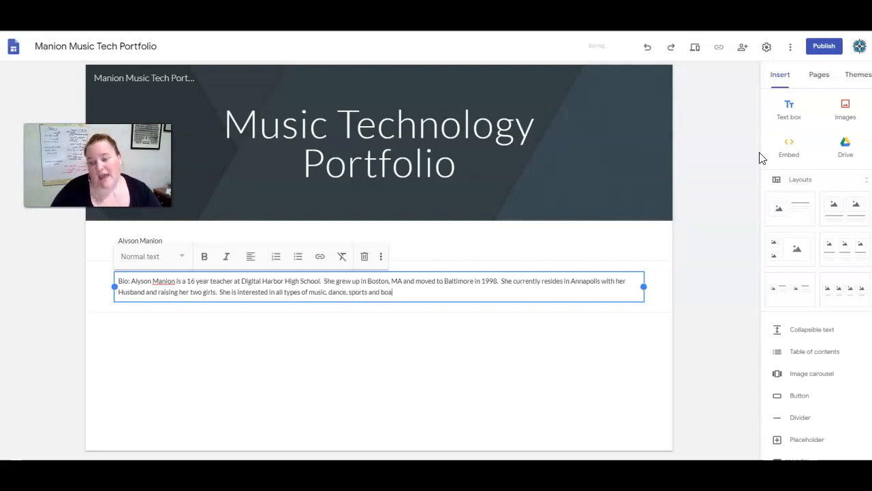
type(".  She is also an active gamer and")
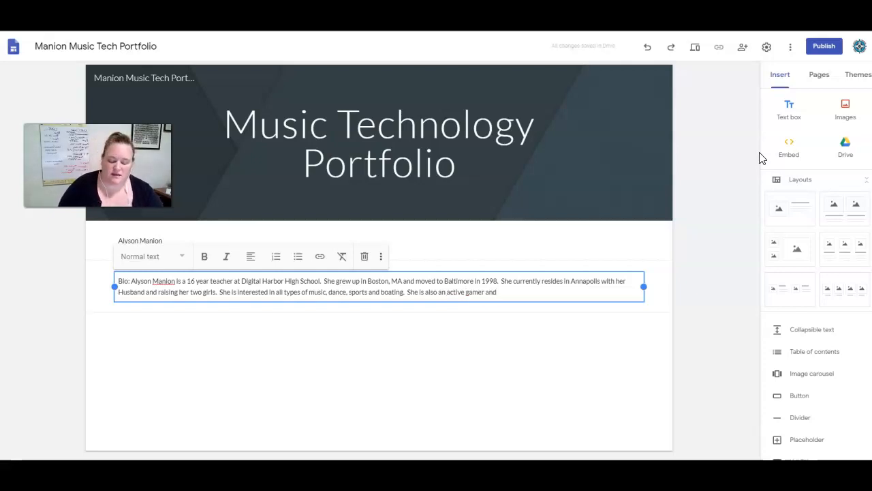
key("BackSpace")
key("BackSpace")
type("s s")
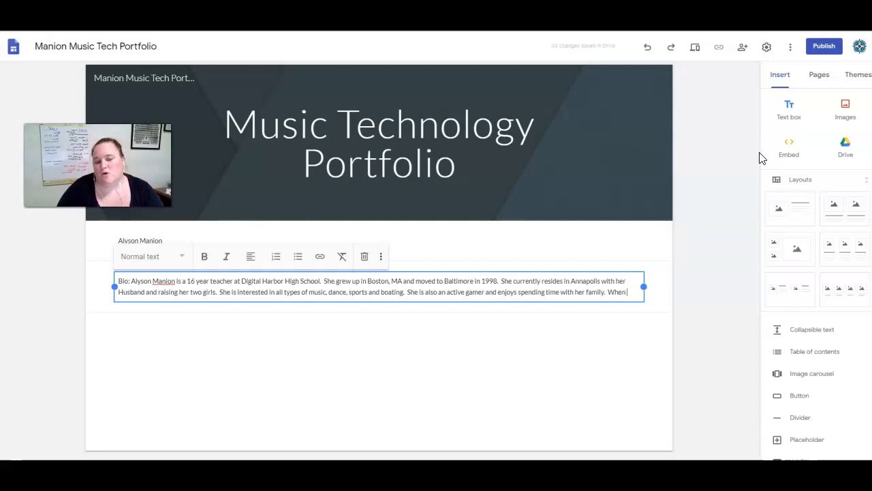
Finish the bio with "I aspire to be a Doctor of Education and hope to achieve that goal by 2022.".
key("BackSpace")
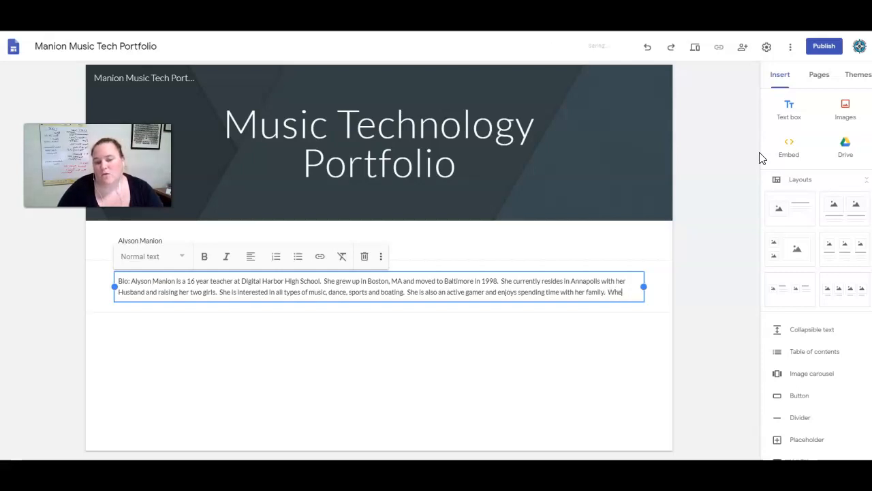
type("get")
key("BackSpace")
key("BackSpace")
key("BackSpace")
key("BackSpace")
key("BackSpace")
key("BackSpace")
key("BackSpace")
key("BackSpace")
key("BackSpace")
type("ir")
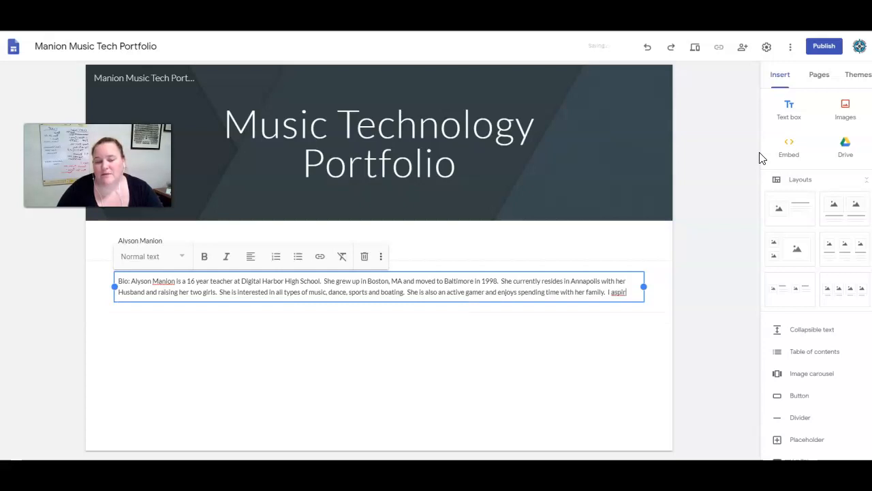
type("e to be a Doctor of Education and")
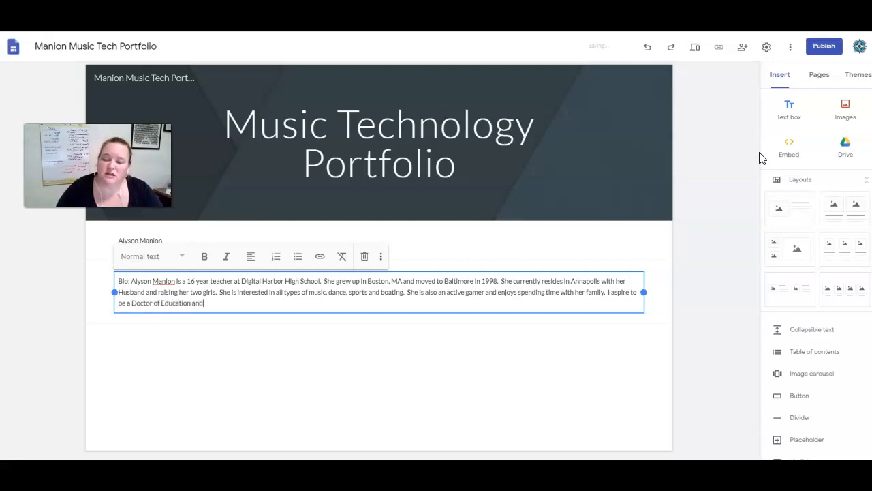
type("hope")
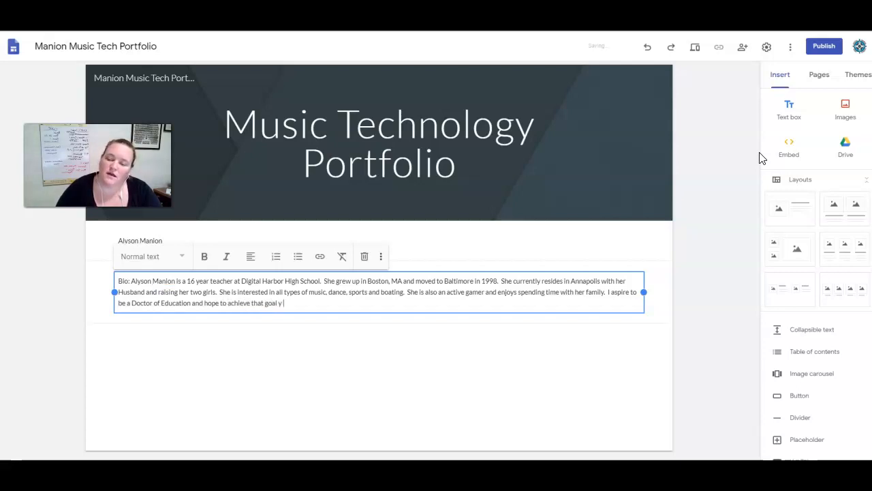
type(" to achieve that goal by 2022.")
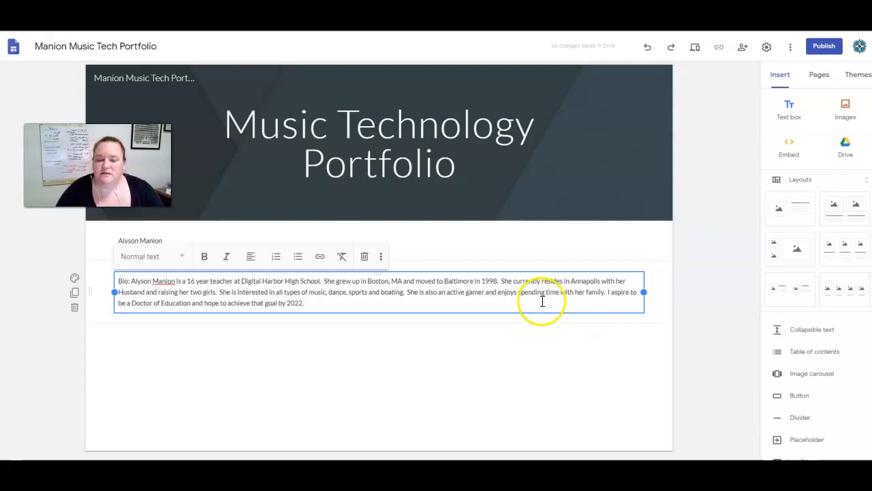
left_click(520, 393)
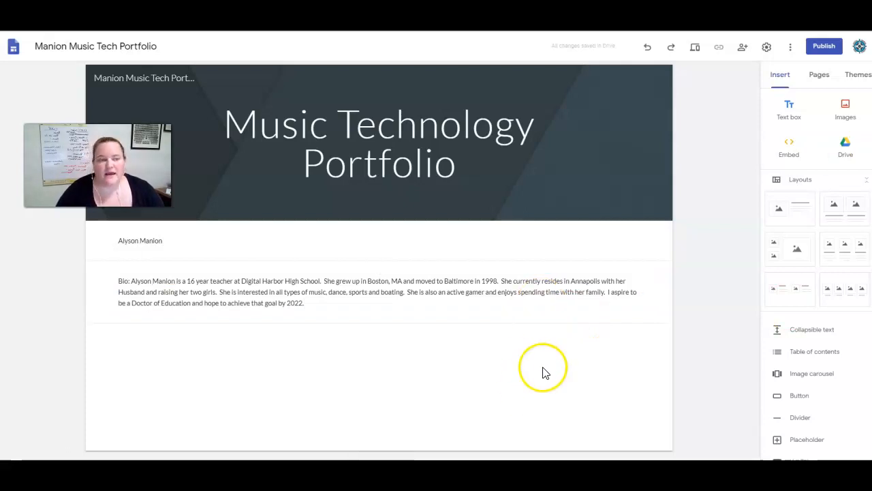
Upload the smiling portrait photo from the computer's Pictures folder and place it in a section below the bio.
left_click(846, 110)
left_click(848, 141)
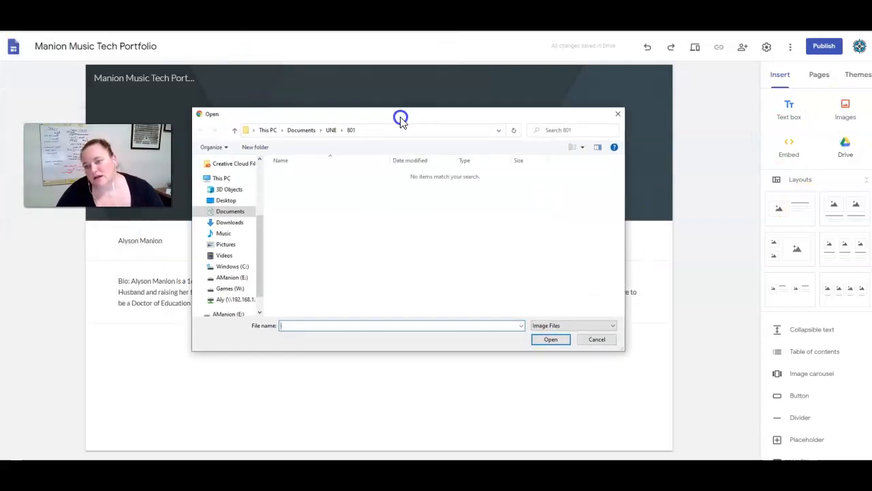
left_click(225, 244)
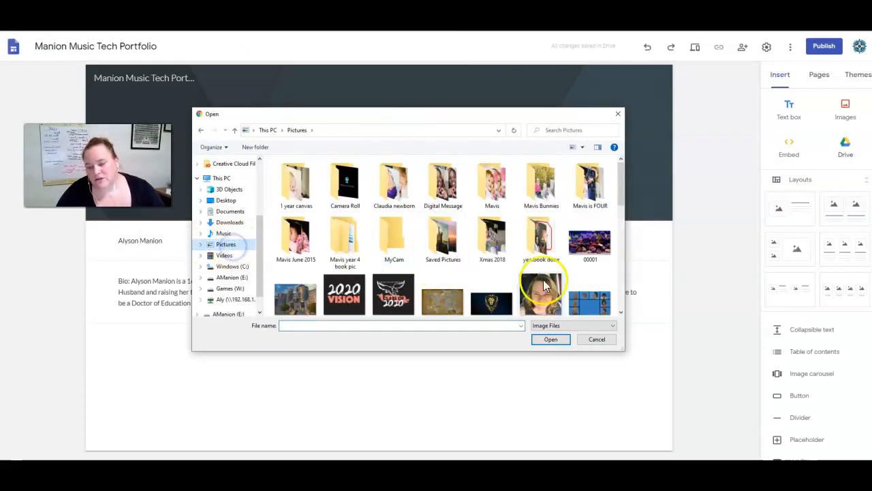
left_click(542, 291)
left_click(552, 339)
left_click(661, 279)
scroll(553, 351, "up", 2)
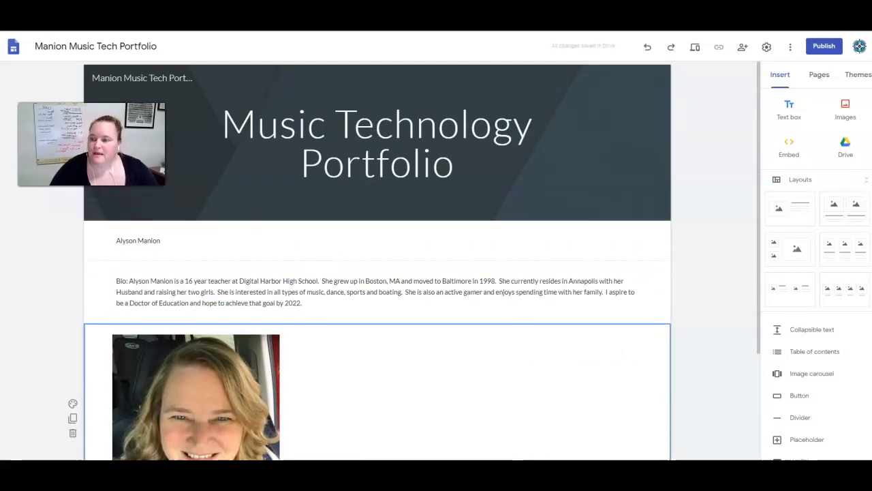
left_click(714, 265)
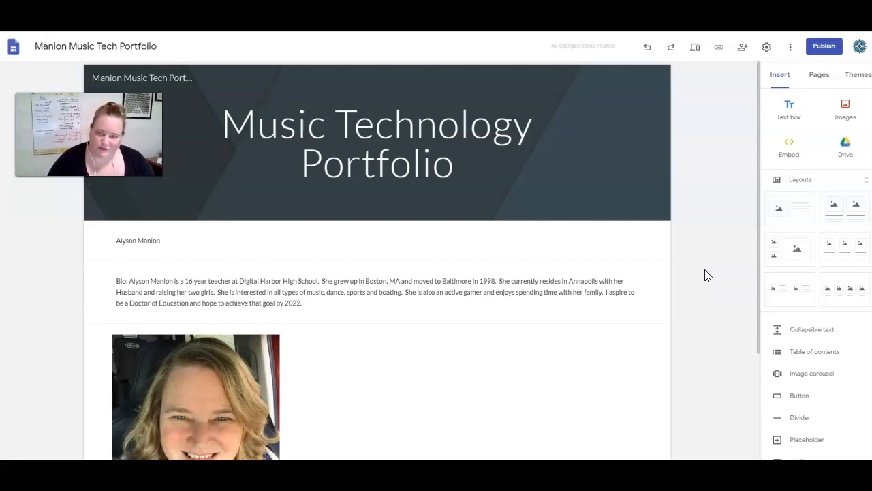
Try the Simple theme in purple and with the custom green colour #9abe0b, using a bolder font style.
left_click(198, 243)
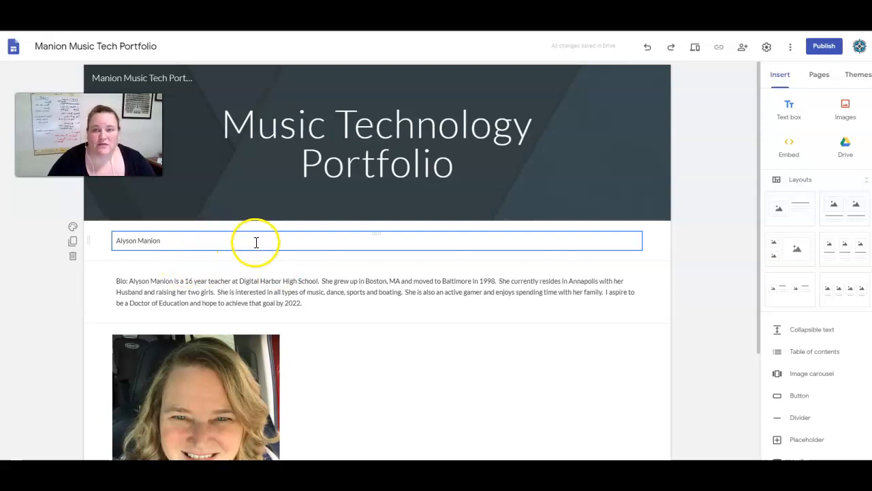
left_click(861, 77)
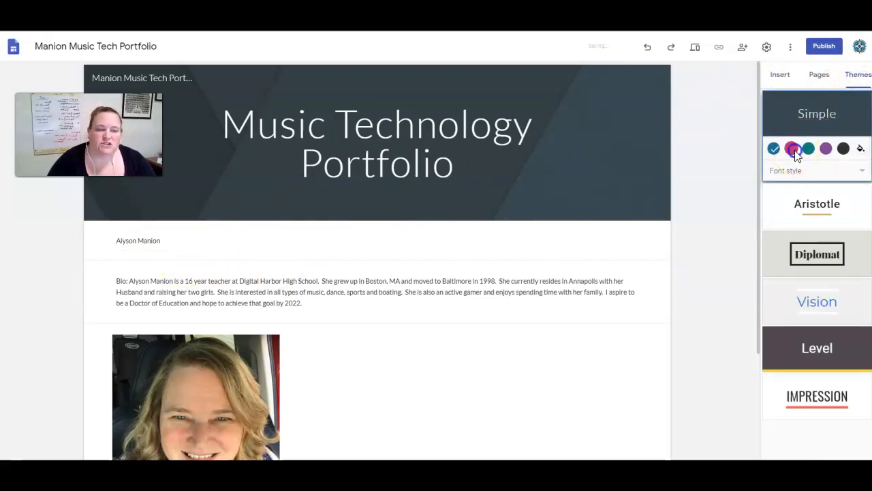
left_click(826, 150)
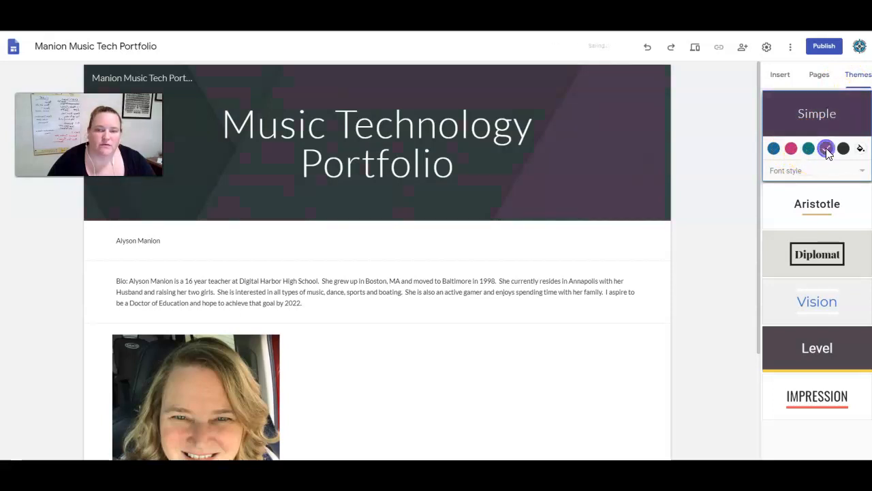
left_click(860, 150)
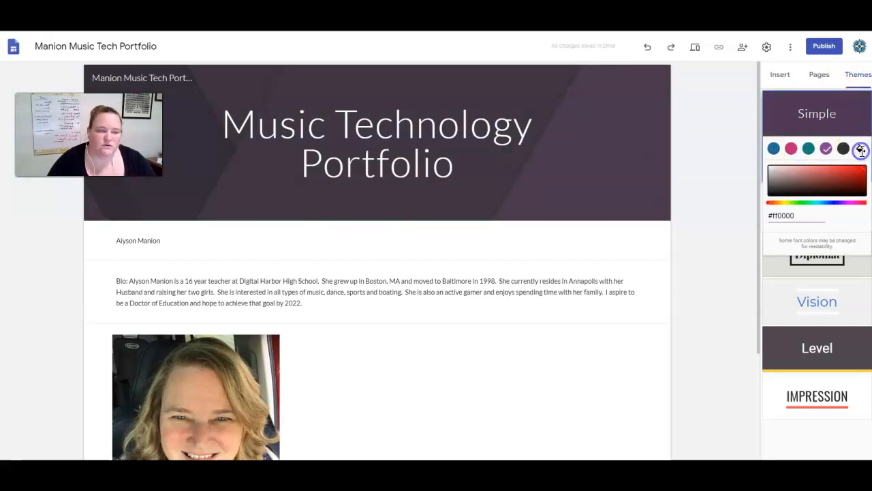
left_click(786, 205)
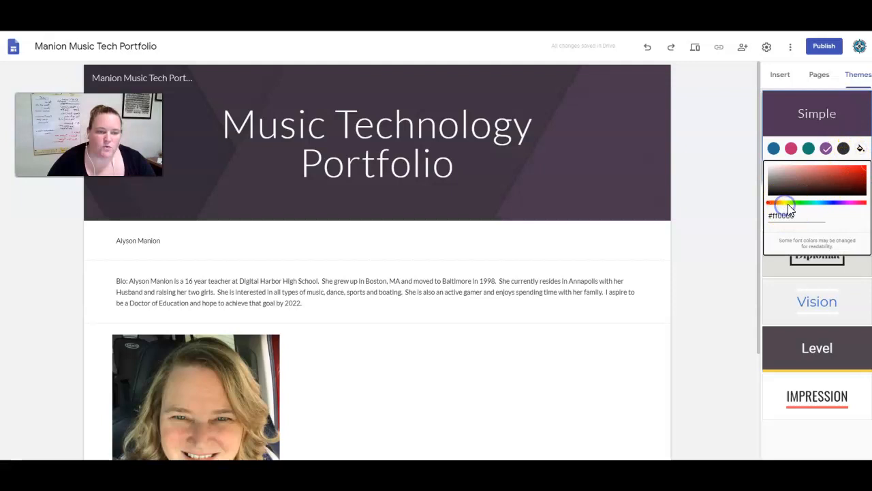
left_click_drag(805, 190, 860, 174)
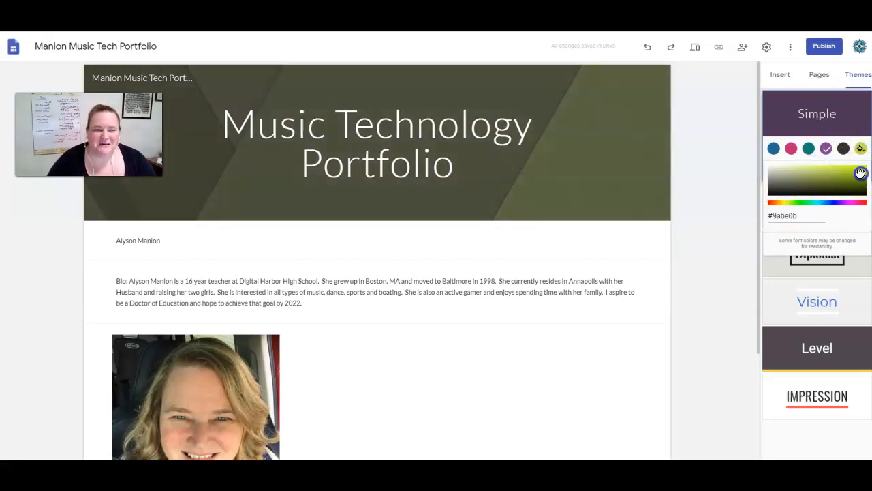
left_click(738, 197)
left_click(799, 178)
left_click(795, 217)
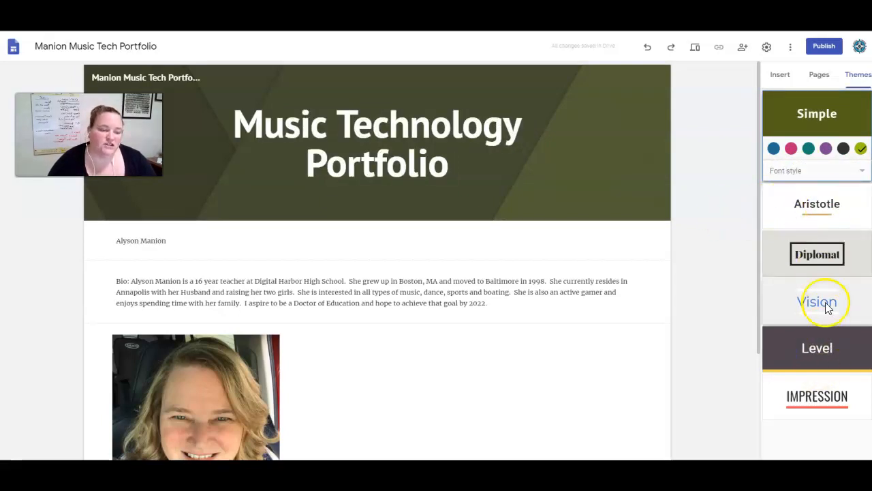
Try the Level theme with the pink, green and blue accent colours.
left_click(830, 334)
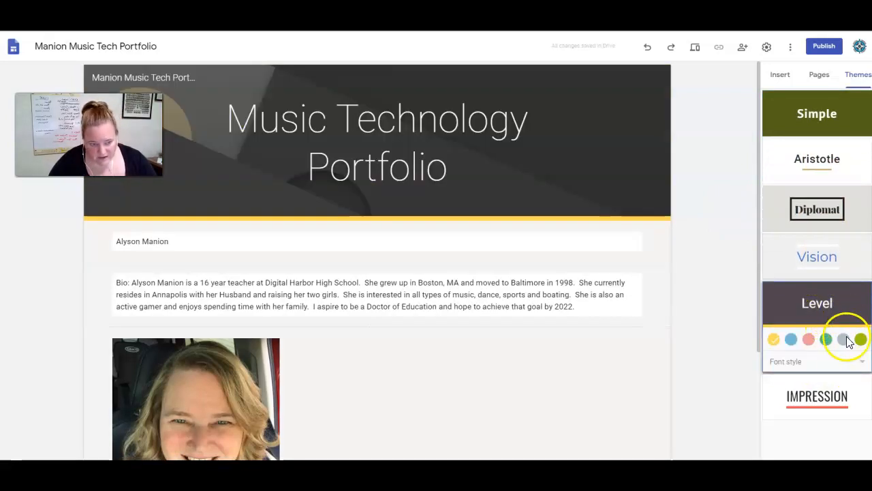
left_click(808, 339)
left_click(830, 339)
left_click(790, 340)
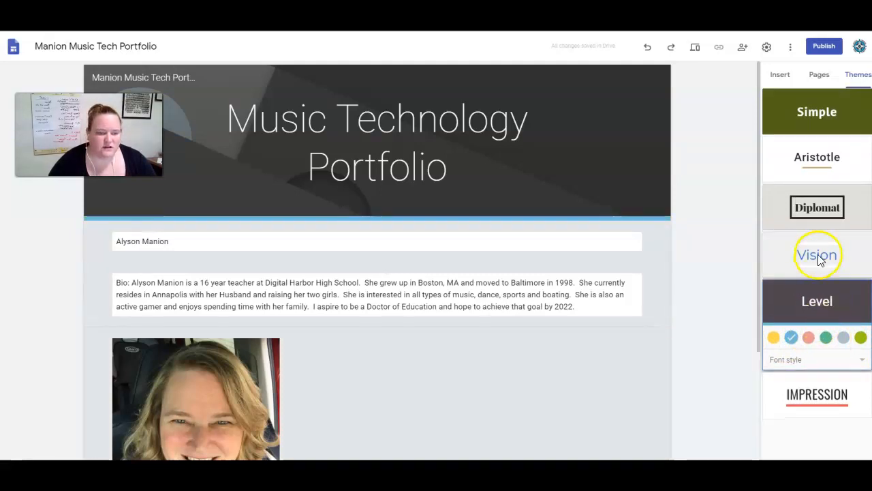
Try the Vision theme with the custom green and the grey colour, using the Modern font style.
left_click(819, 256)
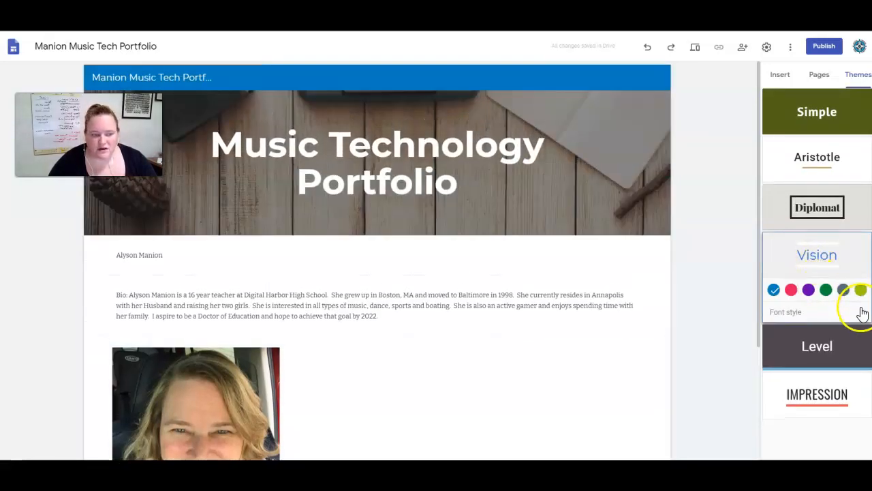
left_click(860, 290)
left_click(842, 290)
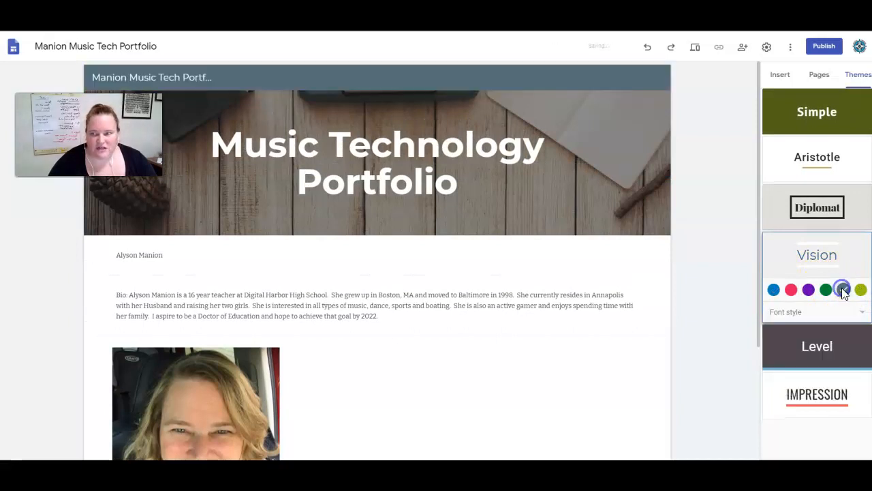
left_click(857, 312)
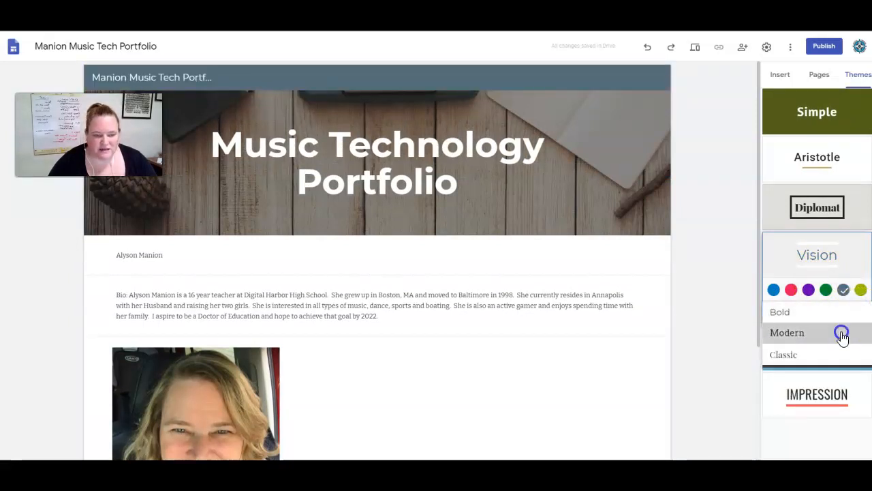
left_click(843, 334)
Apply the Diplomat theme with a custom light purple colour and a thinner, rounded font style.
left_click(818, 200)
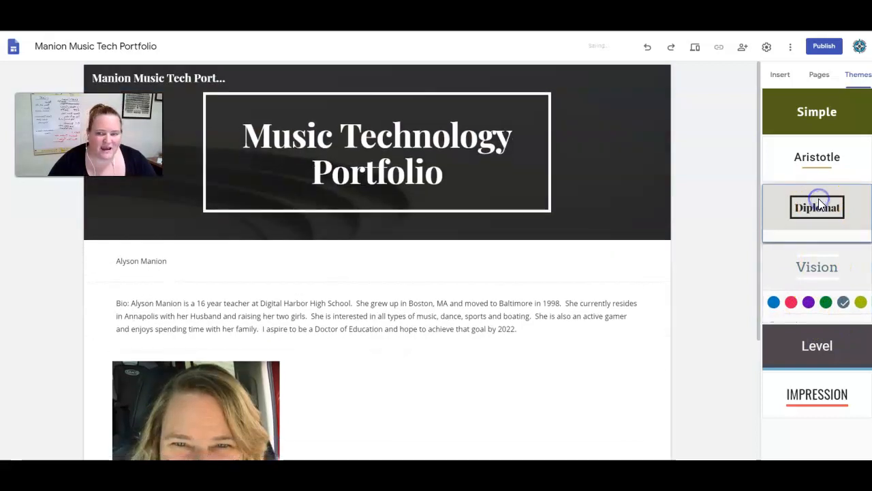
left_click(843, 242)
left_click(860, 242)
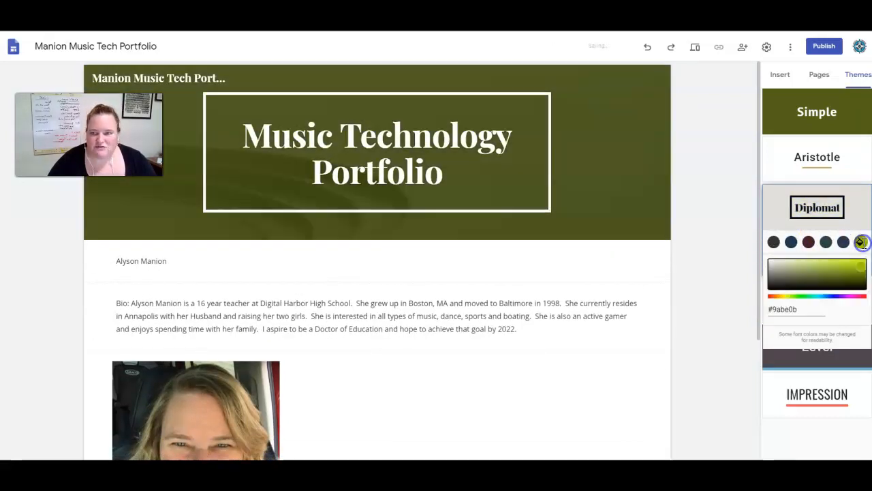
left_click(821, 296)
left_click_drag(834, 300, 842, 297)
left_click_drag(829, 264, 810, 266)
left_click(724, 252)
left_click(780, 263)
left_click(809, 288)
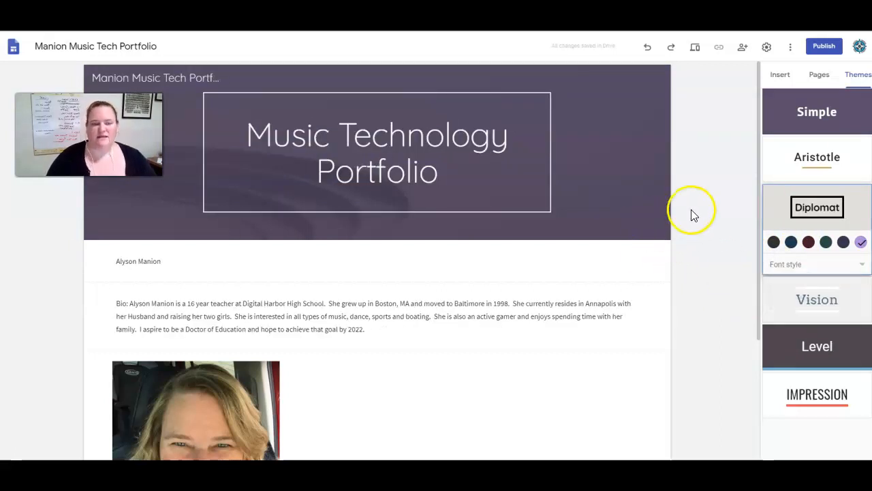
Format the owner's name below the banner with the Title text style and centre it.
left_click(777, 75)
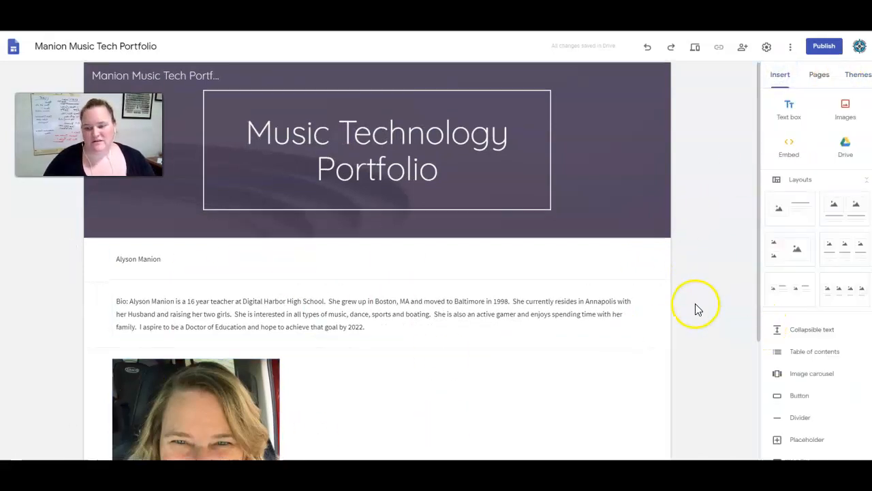
scroll(695, 306, "down", 2)
scroll(695, 306, "up", 2)
left_click(292, 256)
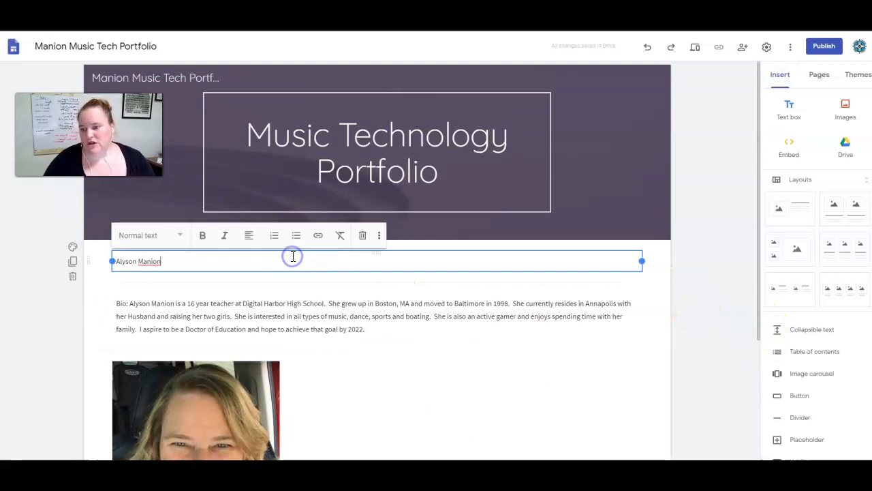
left_click_drag(174, 257, 55, 264)
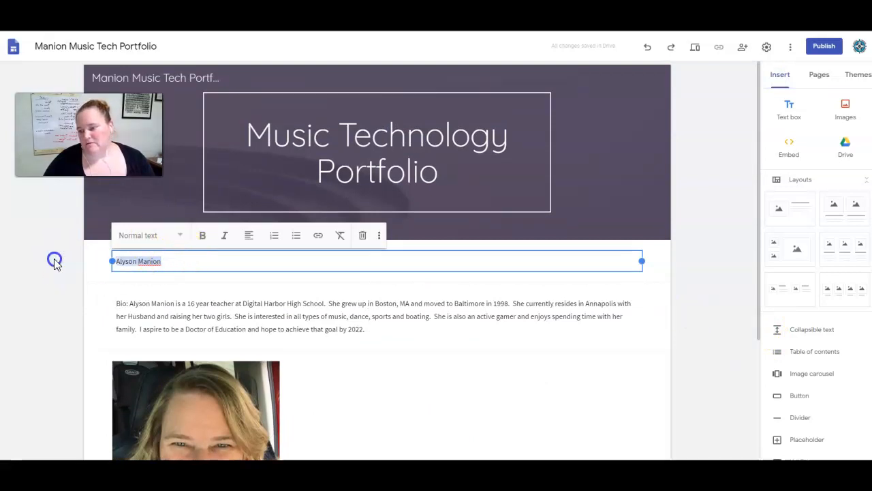
left_click(178, 235)
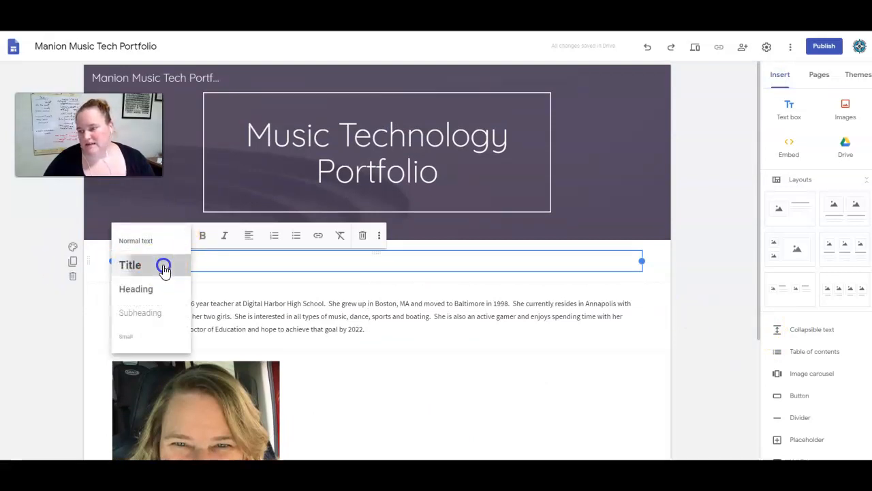
left_click(163, 269)
left_click(249, 237)
left_click(248, 264)
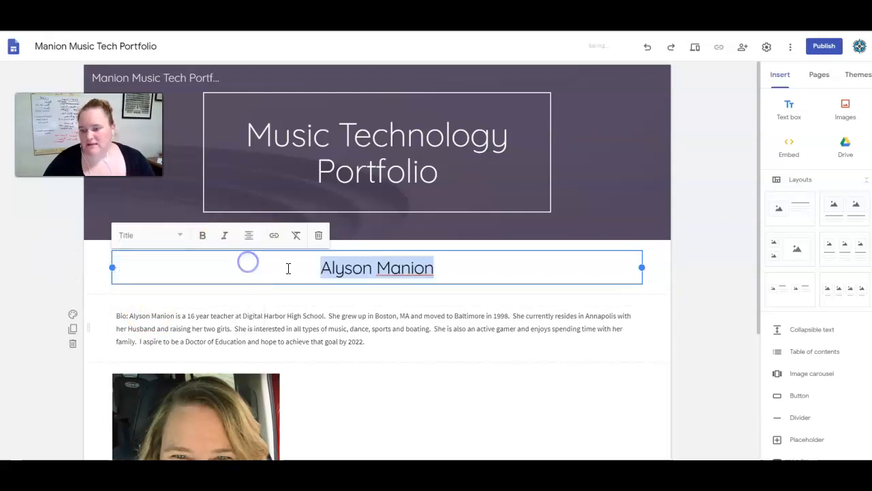
left_click(712, 319)
Centre-align the bio paragraph.
left_click(413, 339)
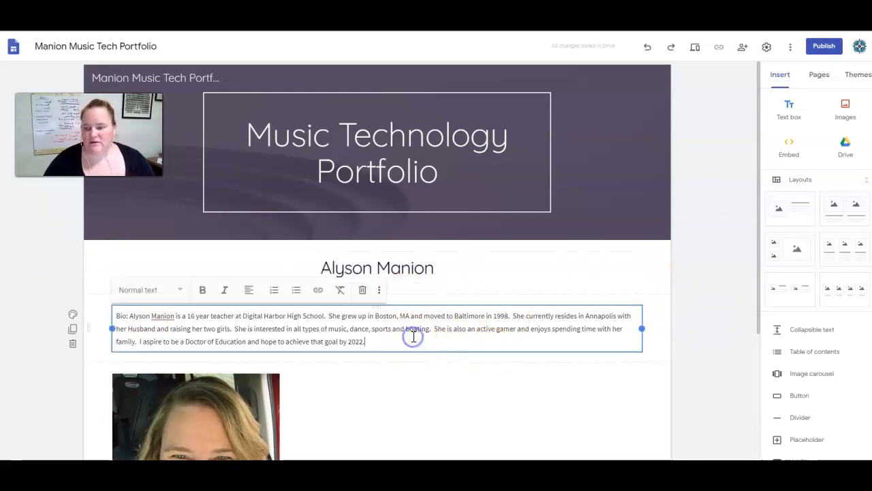
left_click(250, 291)
left_click(249, 318)
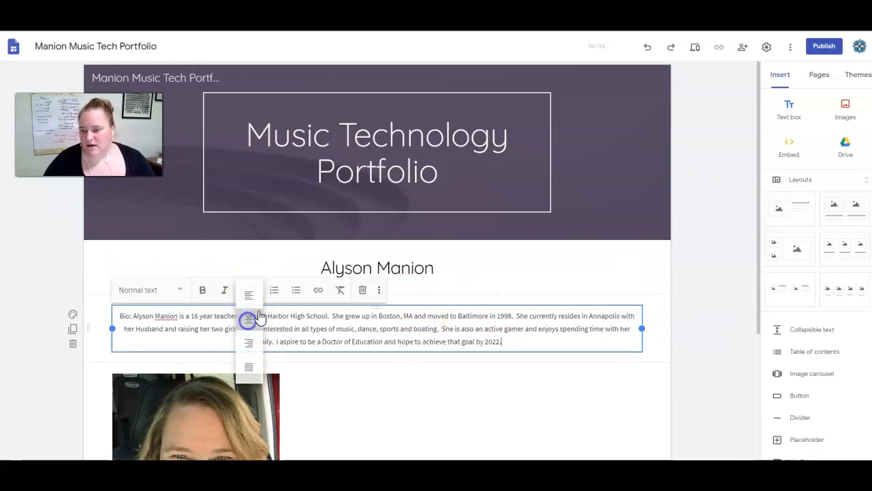
Make the owner's name heading bold.
left_click(356, 267)
left_click_drag(436, 269, 226, 269)
left_click(205, 235)
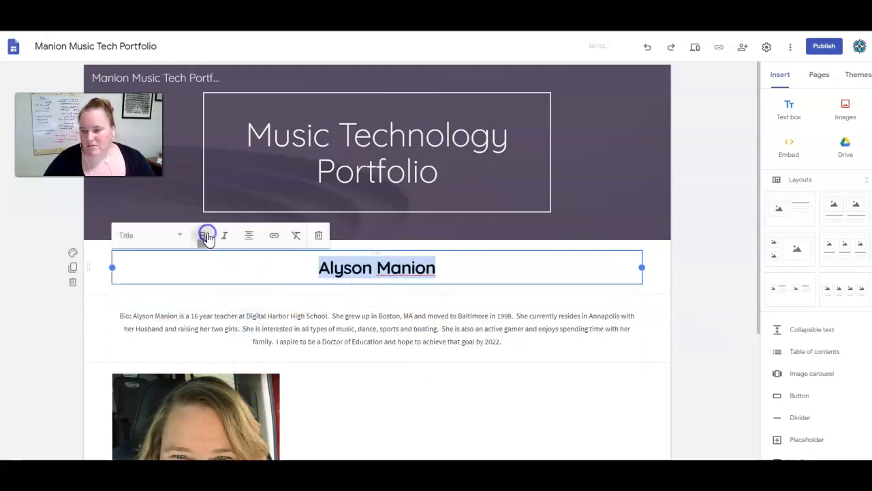
left_click(720, 322)
Move the portrait photo to the horizontal centre of its section below the bio.
scroll(682, 317, "down", 2)
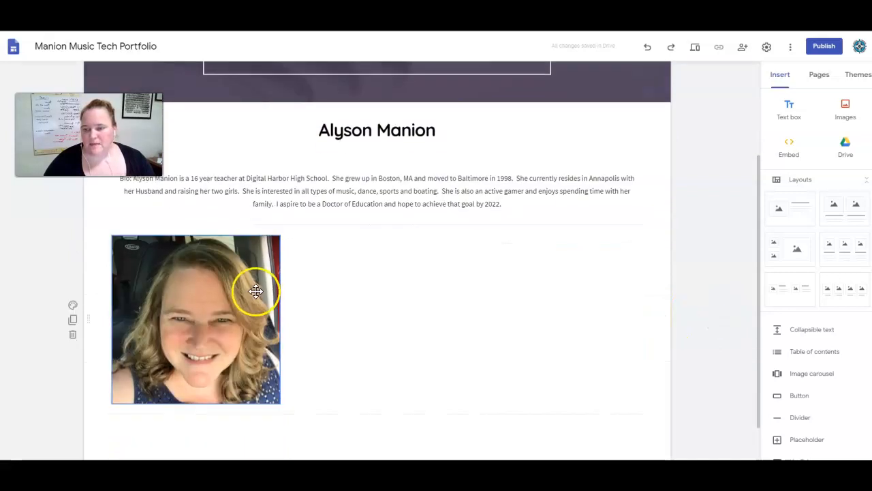
left_click_drag(194, 297, 410, 288)
left_click(723, 291)
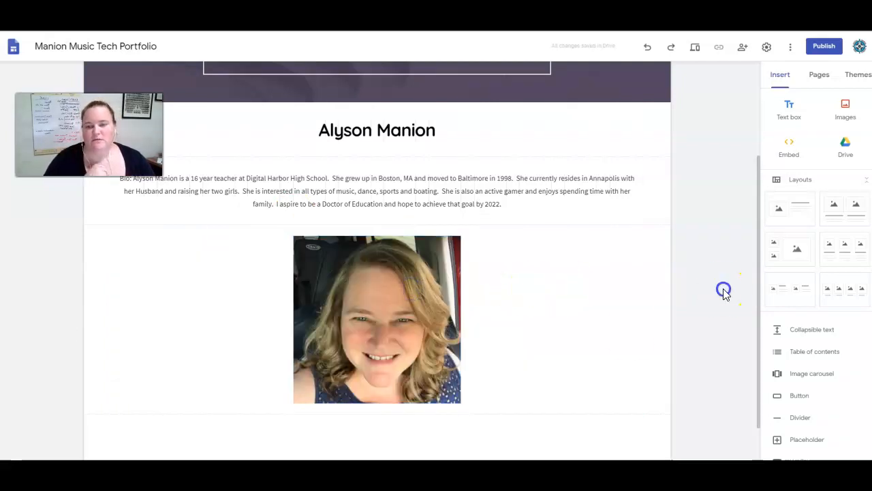
scroll(629, 341, "up", 3)
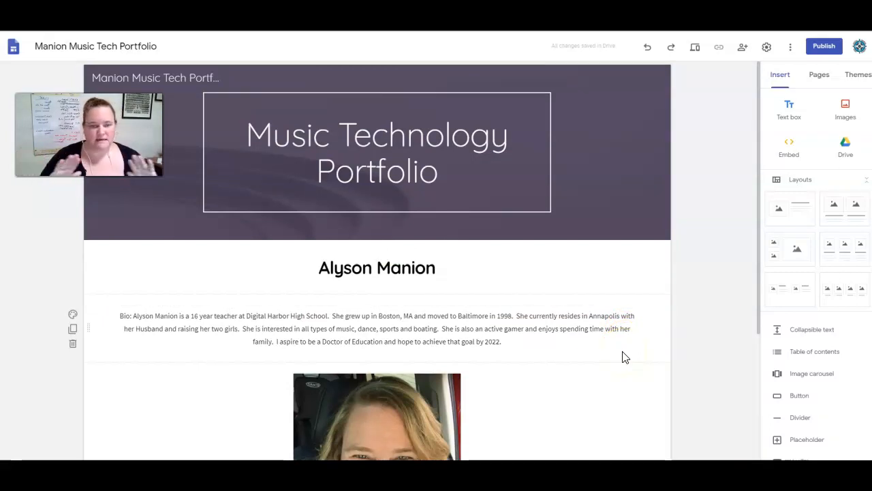
scroll(627, 349, "down", 3)
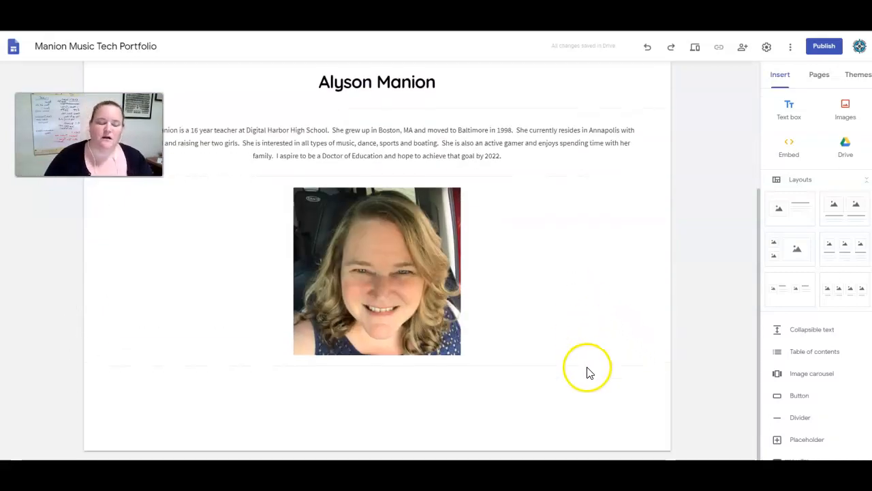
scroll(627, 358, "up", 3)
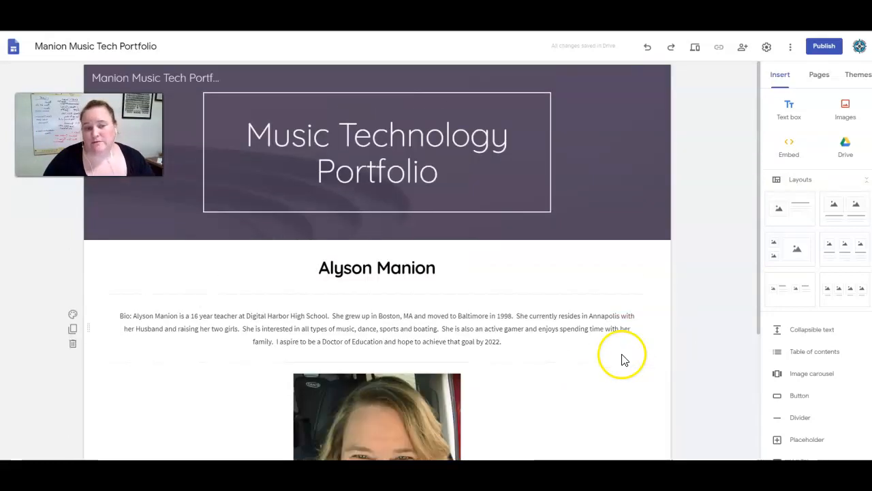
Add an image-and-text layout below the portrait, upload the owner's portrait into its image placeholder and extend the image downward.
scroll(586, 289, "down", 3)
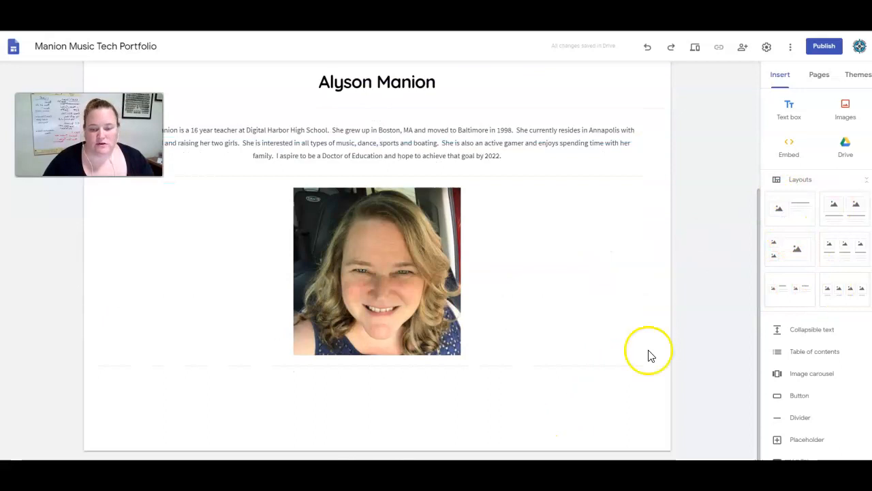
left_click_drag(798, 213, 360, 412)
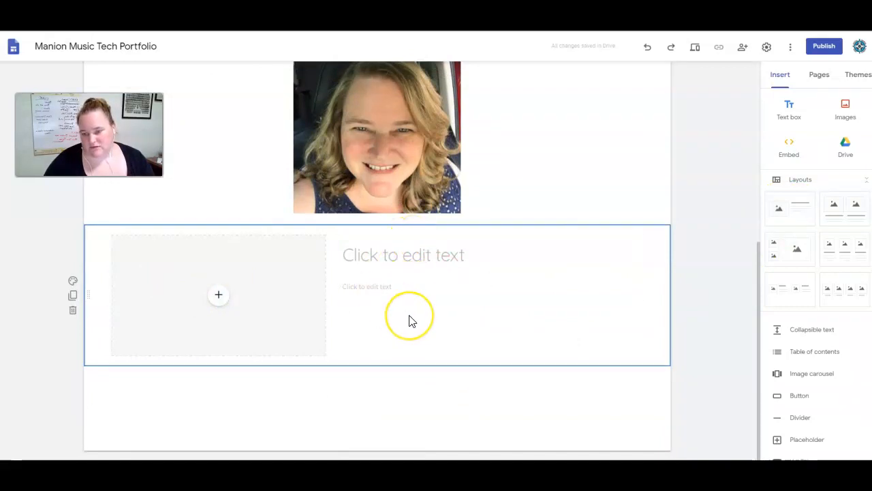
left_click(219, 296)
left_click(238, 327)
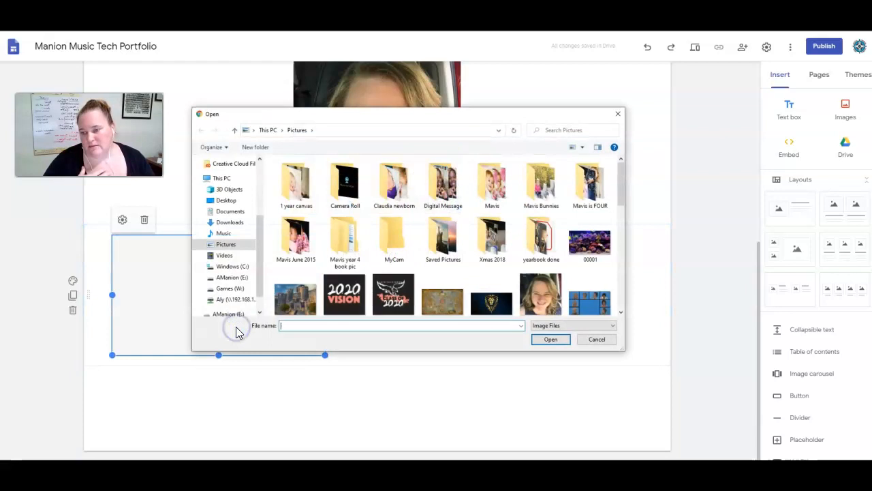
left_click(546, 303)
left_click(551, 338)
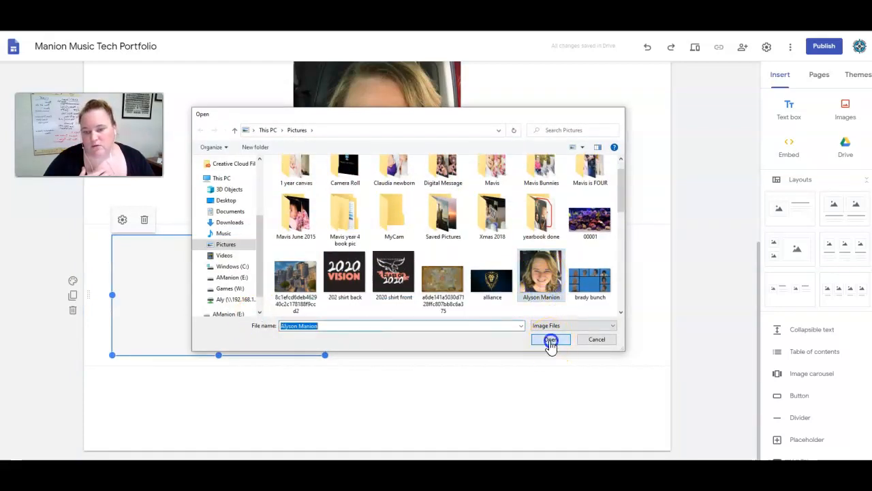
left_click_drag(219, 354, 218, 458)
Enter the owner's full name as the heading of the new image-and-text section.
left_click(416, 252)
type("Alyson Manion")
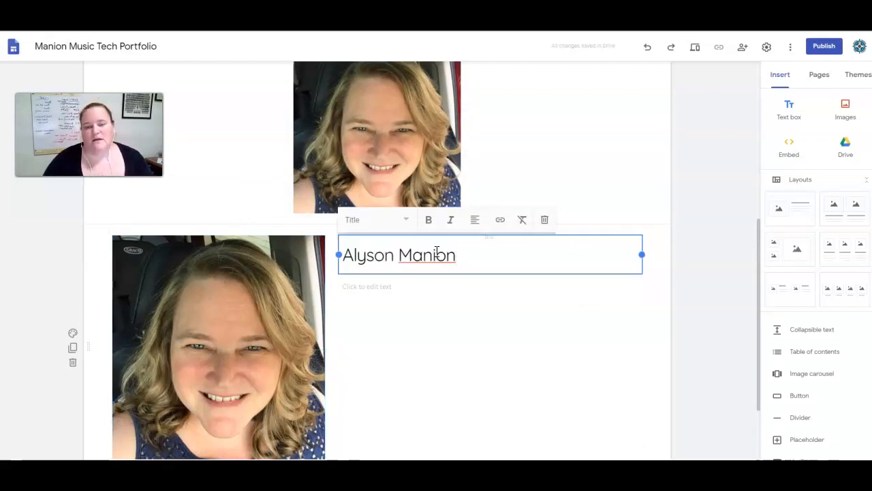
left_click(693, 259)
Copy the bio paragraph from above the centred portrait into the body text under the new section's heading.
scroll(397, 200, "up", 3)
triple_click(397, 199)
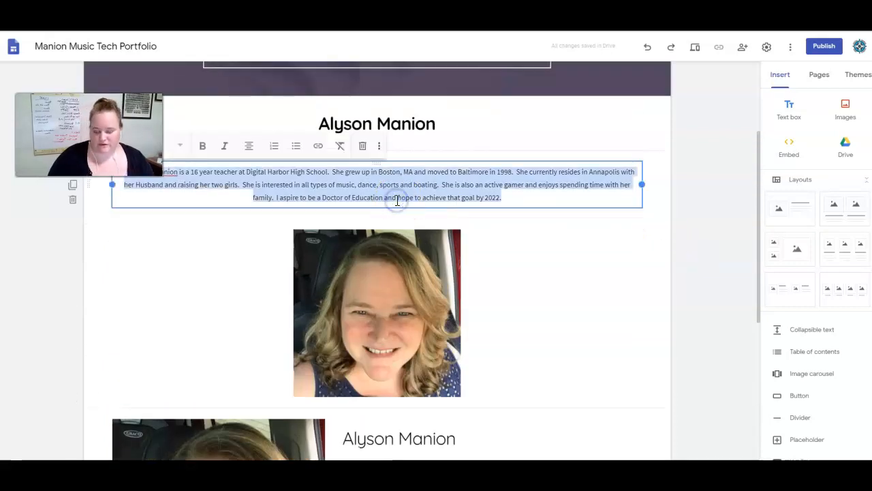
left_click(730, 203)
scroll(604, 228, "down", 5)
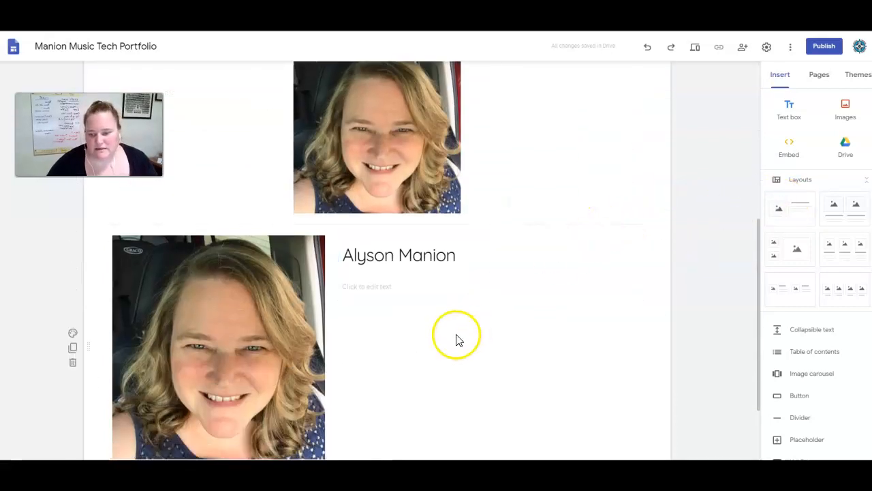
left_click(434, 286)
type("Bio: Alyson Manion is a 16 year teacher at Digital Harbor High School.  She grew up in Boston, MA and moved to Baltimore in 1998.  She currently resides in Annapolis with her Husband and raising her two girls.  She is interested in all types of music, dance, sports and boating.  She is also an active gamer and enjoys spending time with her family.  I aspire to be a Doctor of Education and hope to achieve that goal by 2022.")
left_click(670, 314)
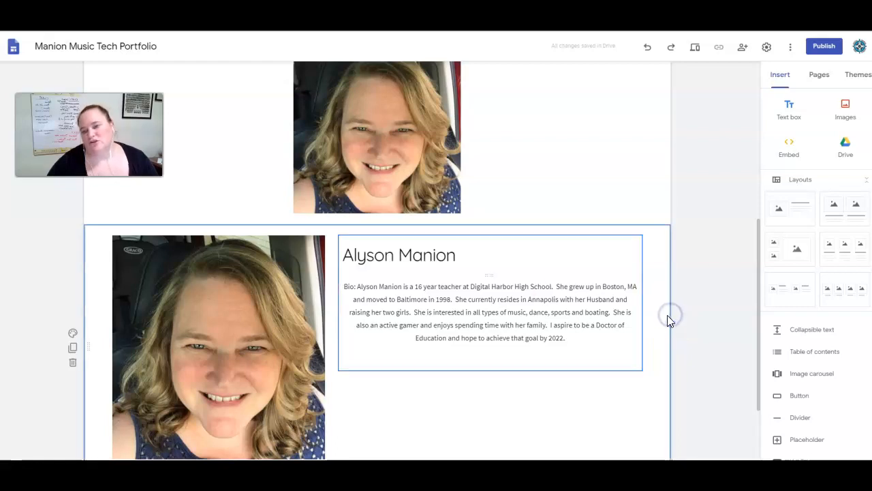
Centre-align the owner's name heading in the image-and-text section.
scroll(553, 294, "up", 3)
scroll(518, 409, "down", 3)
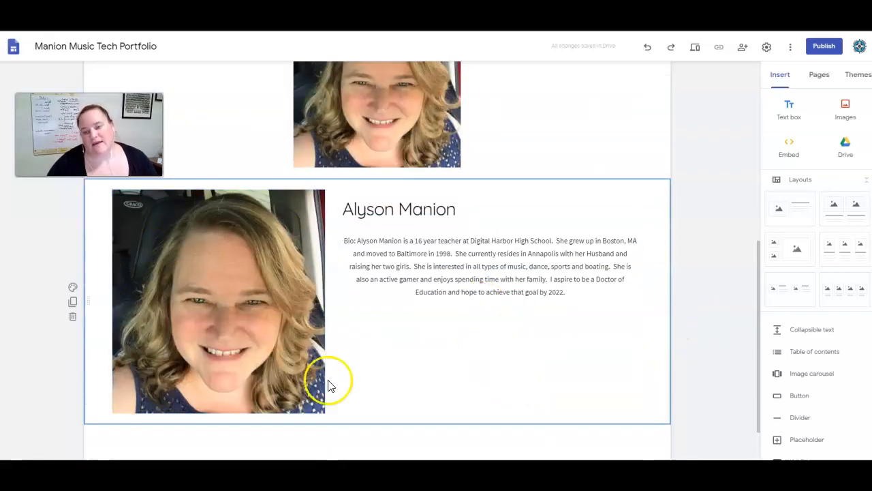
left_click(390, 210)
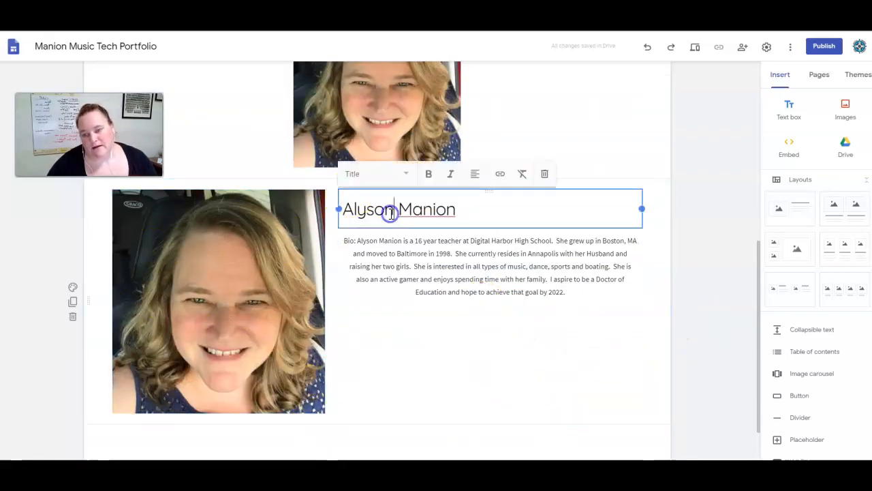
left_click(475, 178)
left_click(473, 203)
left_click(703, 232)
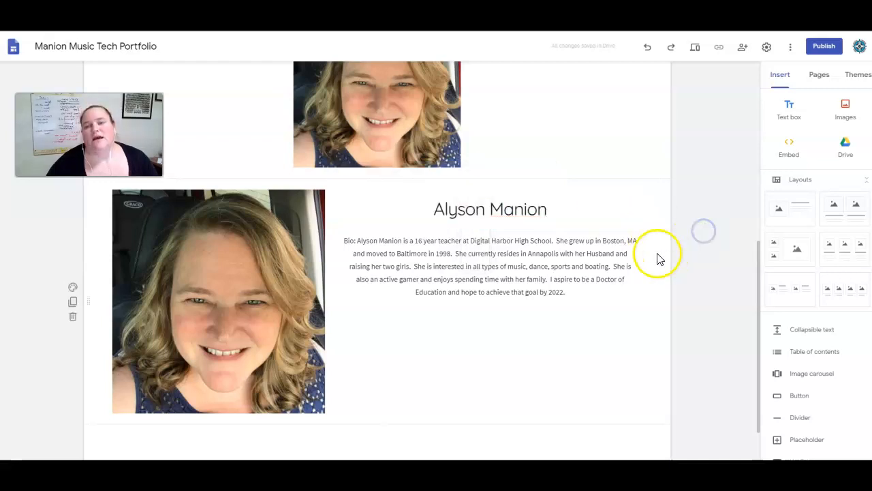
Delete the original name, bio and centred portrait sections between the banner and the image-and-text section.
scroll(241, 114, "up", 3)
left_click(679, 272)
left_click(733, 139)
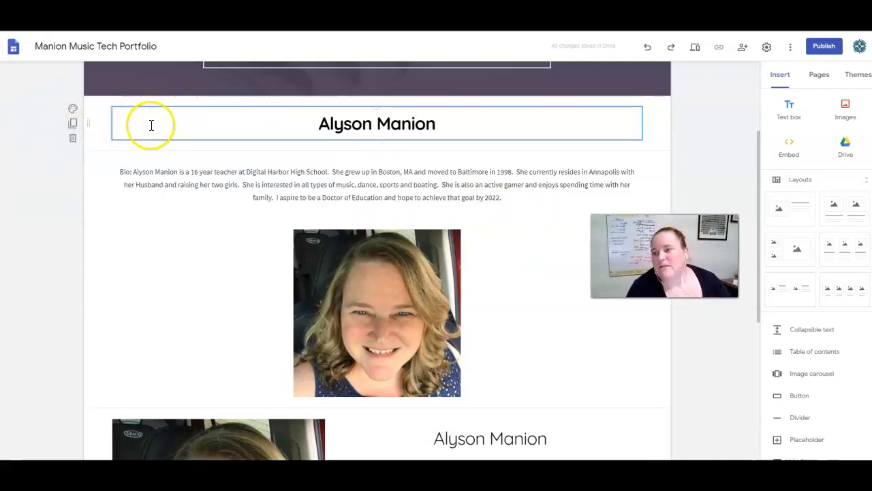
left_click(73, 110)
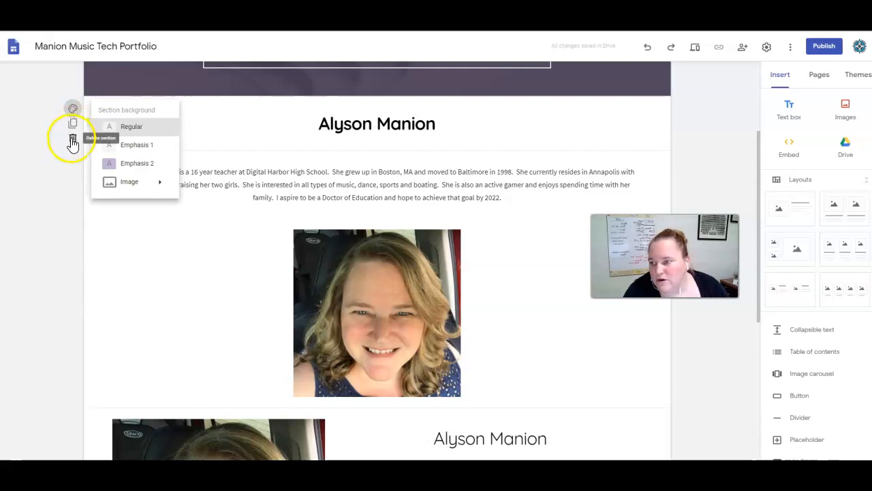
left_click(73, 142)
left_click(73, 142)
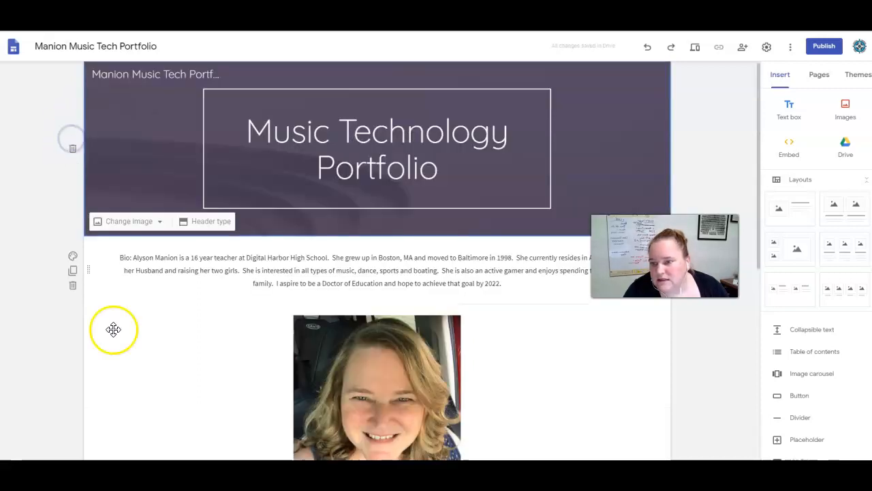
left_click(73, 285)
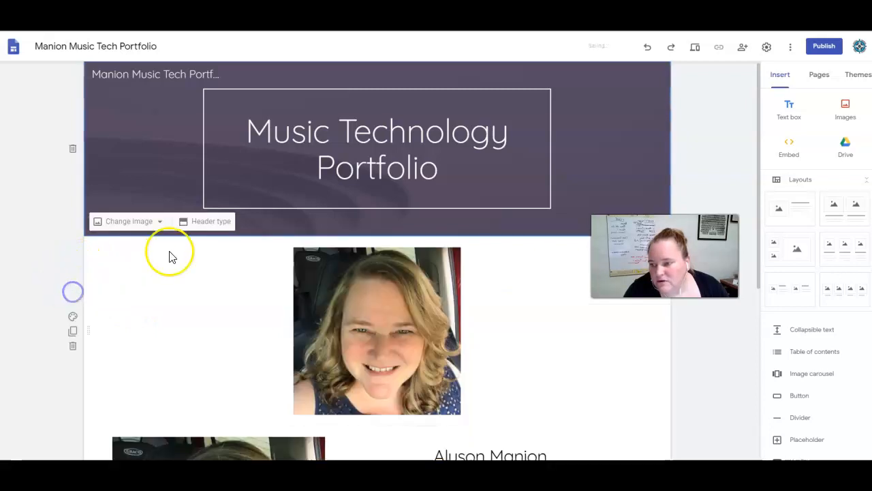
left_click(72, 349)
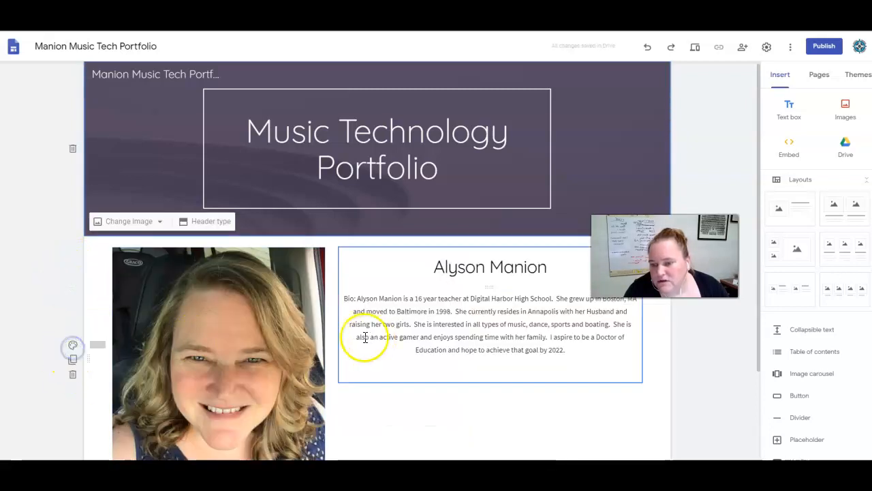
Try the Emphasis 2 background on the image-and-text section.
scroll(354, 333, "down", 2)
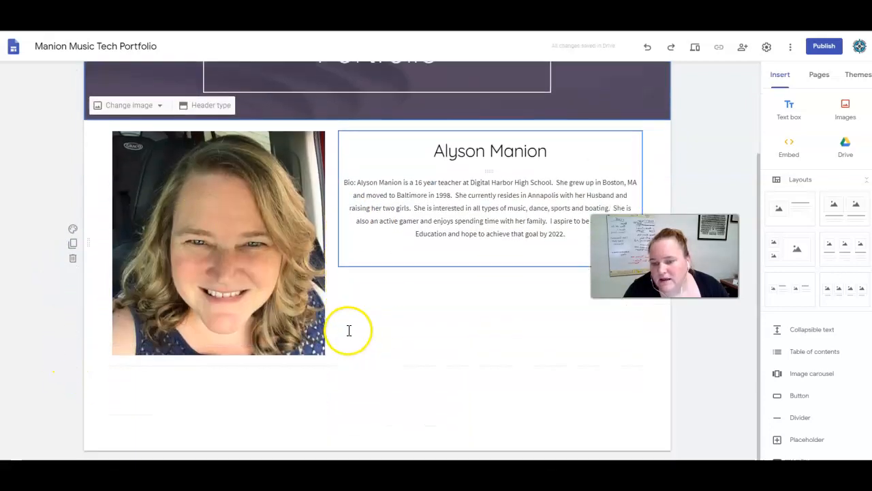
left_click(73, 229)
left_click(145, 282)
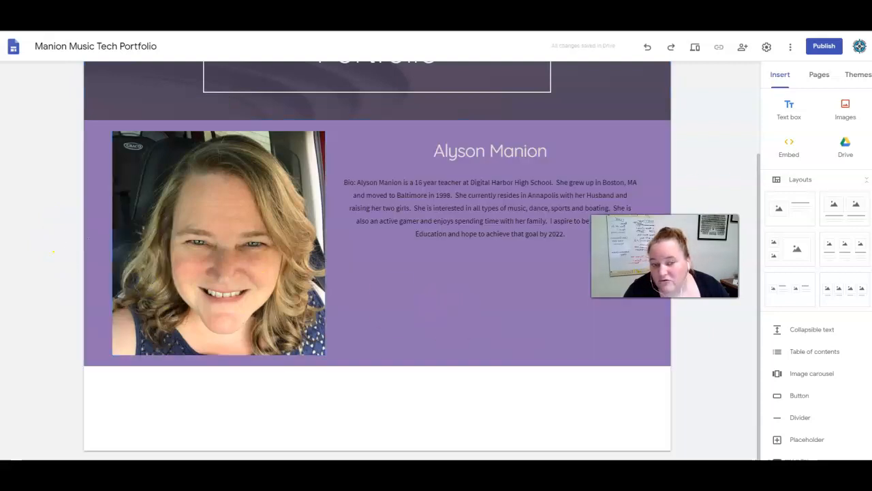
scroll(552, 242, "up", 2)
scroll(547, 247, "down", 2)
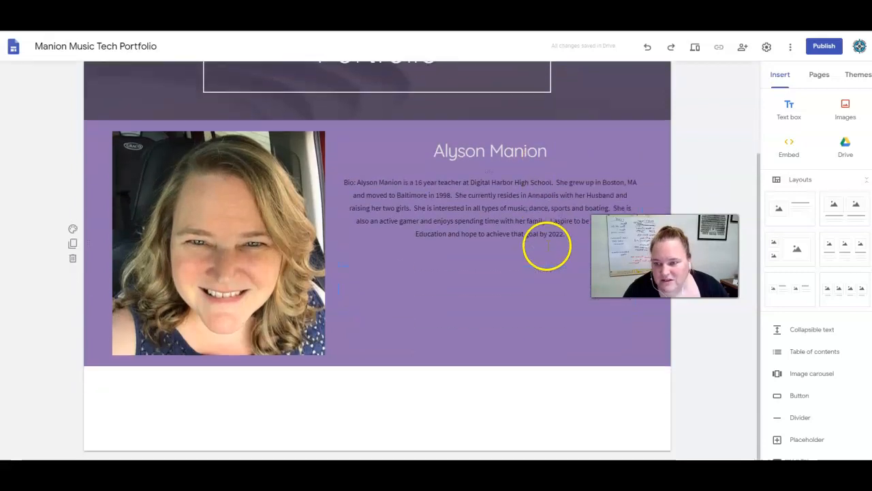
scroll(273, 409, "up", 2)
scroll(272, 370, "down", 2)
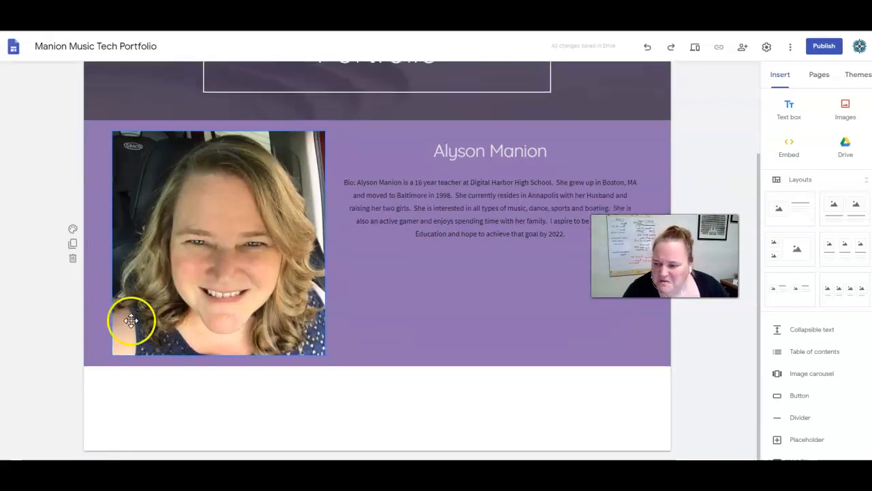
Set the image-and-text section's background to Emphasis 1.
left_click(73, 228)
mouse_move(159, 309)
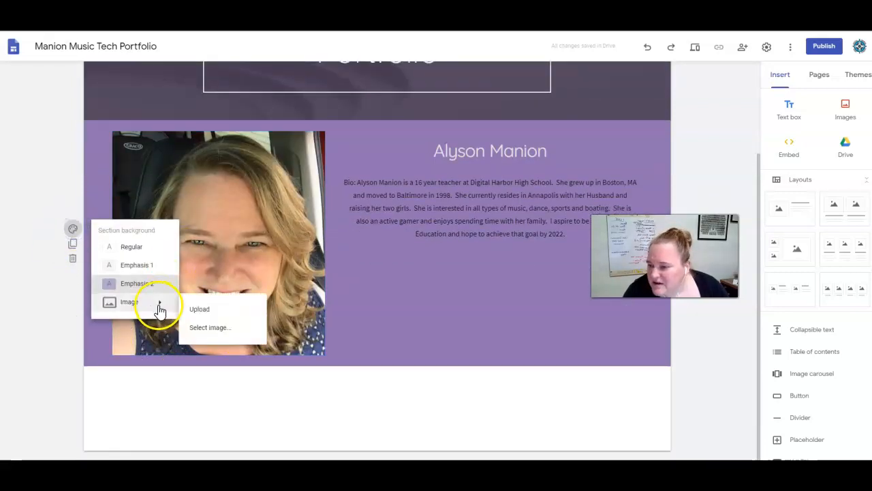
left_click(156, 271)
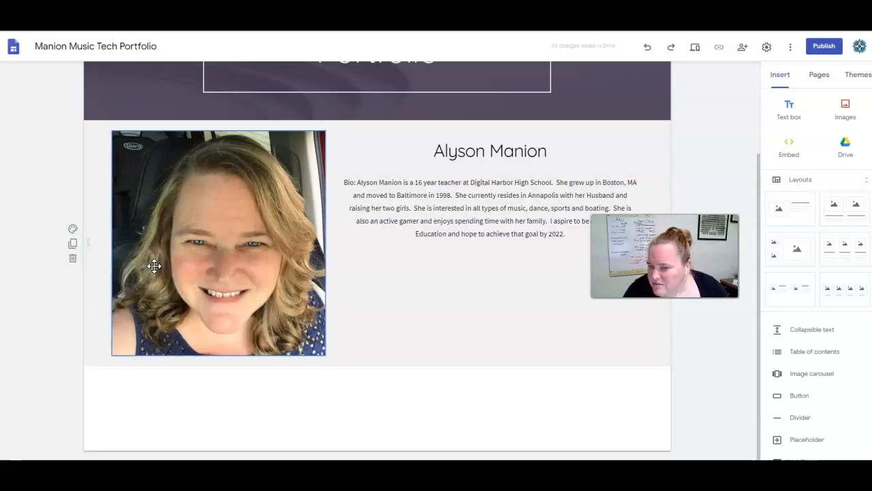
left_click(498, 393)
scroll(502, 399, "up", 2)
left_click(403, 164)
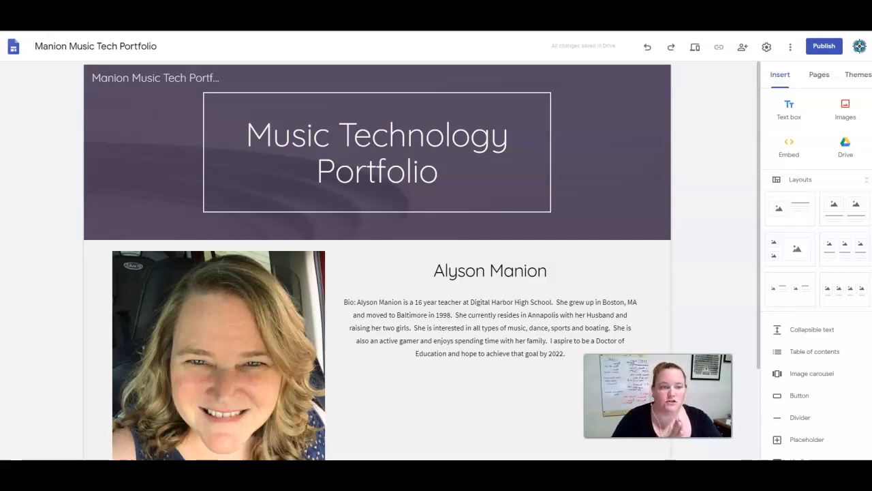
Publish the site under its suggested web address.
left_click(821, 46)
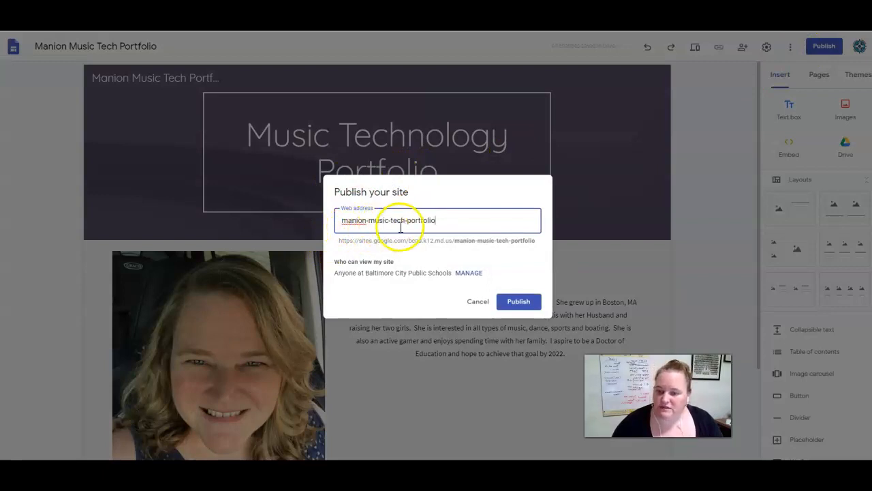
left_click(451, 220)
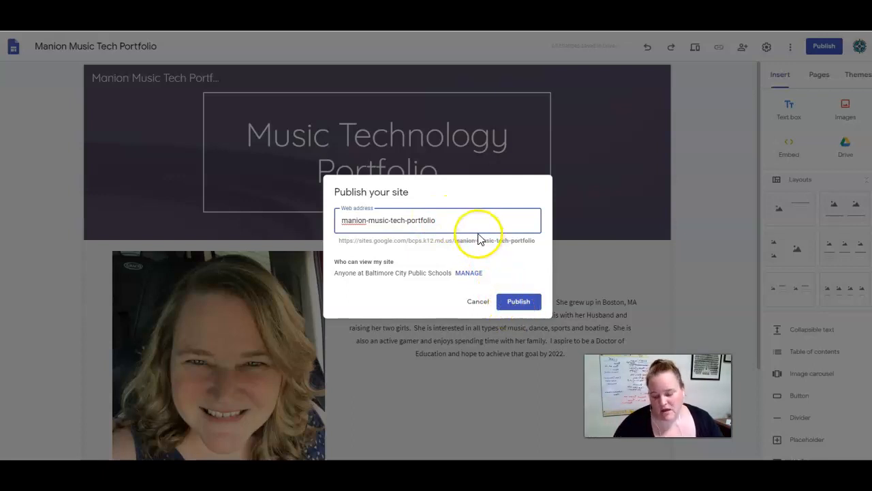
type("12")
key("BackSpace")
key("BackSpace")
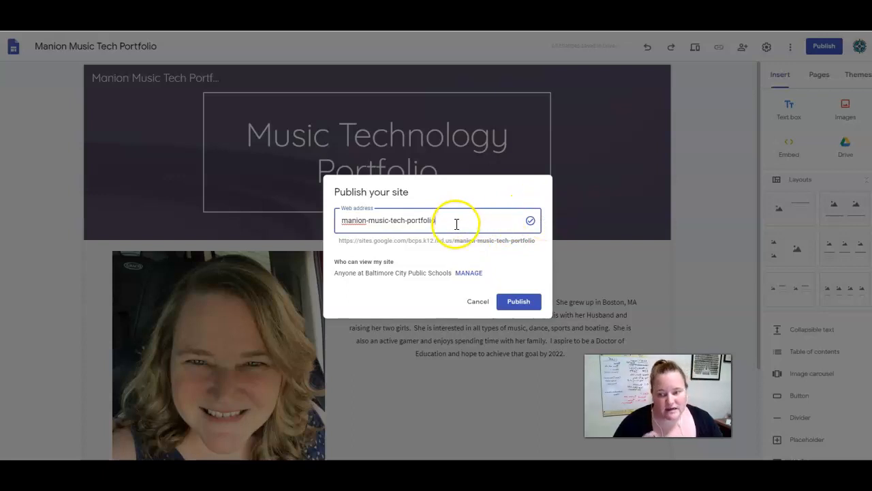
left_click(522, 300)
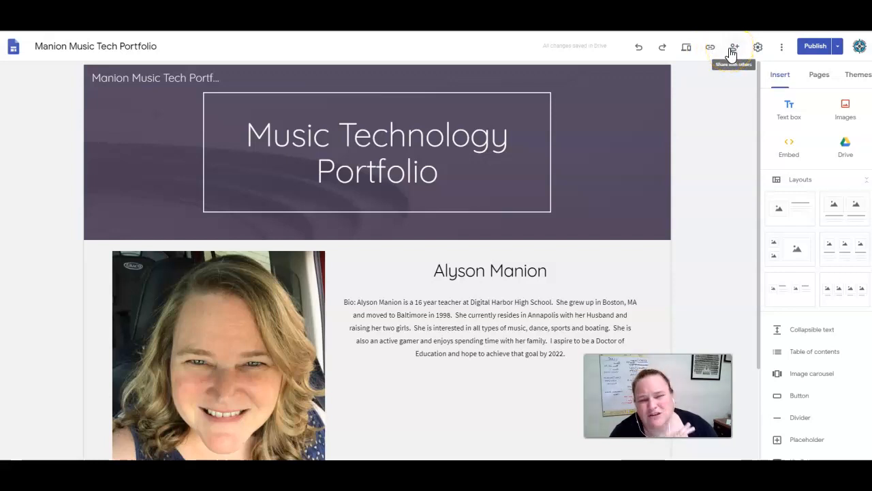
Preview the site in the large-screen, tablet and phone layouts, and return to the editor.
left_click(685, 50)
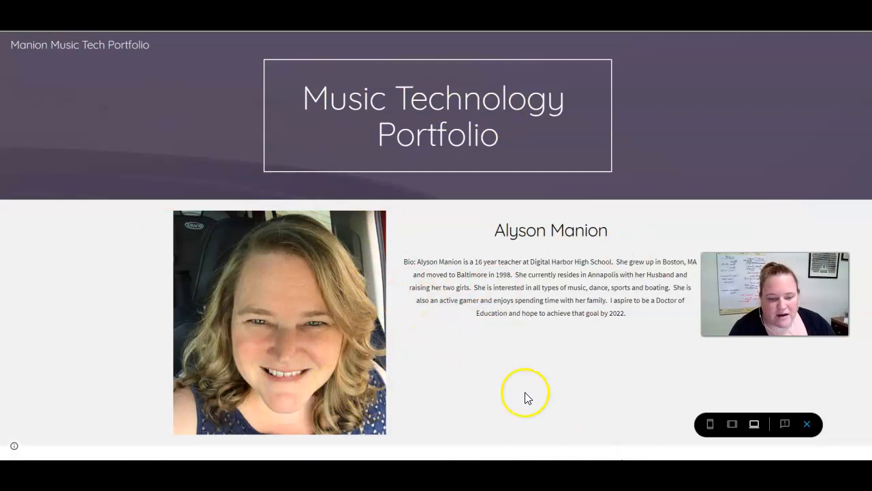
left_click(733, 427)
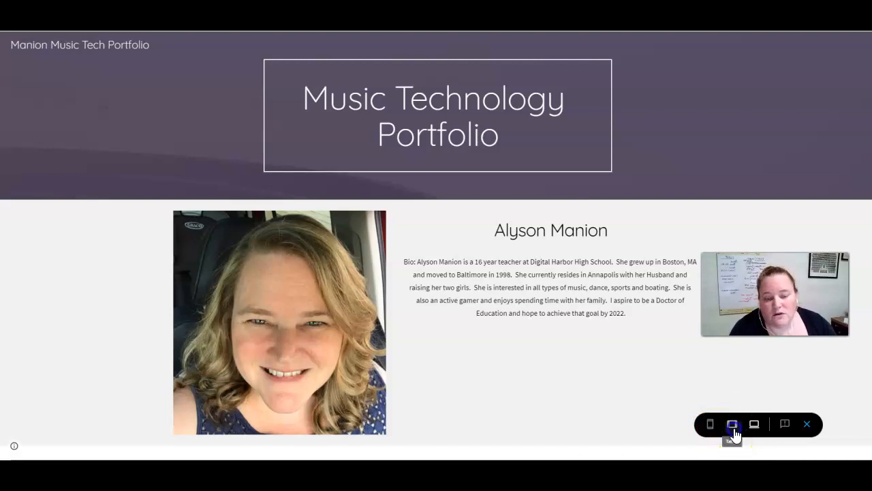
scroll(545, 348, "down", 3)
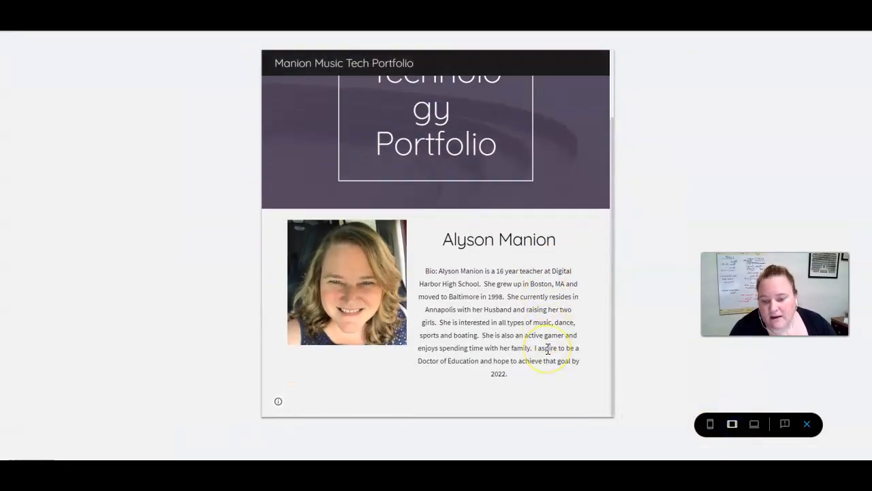
scroll(547, 399, "up", 3)
left_click(711, 434)
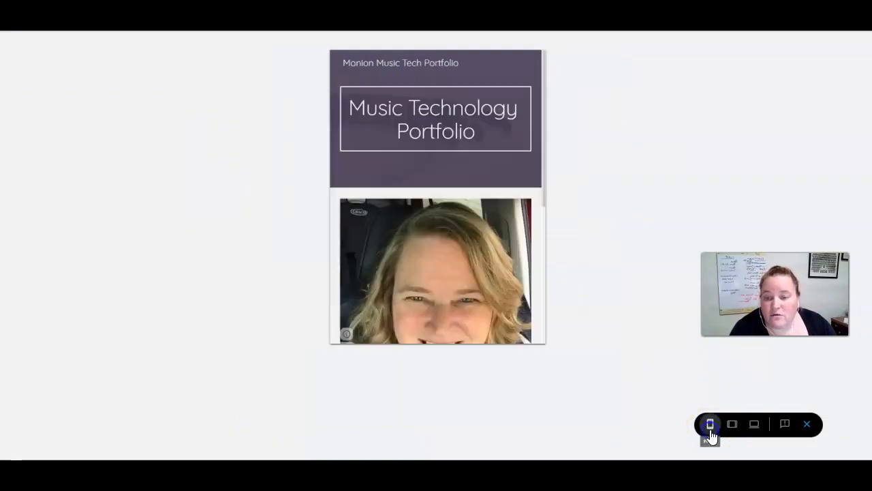
scroll(475, 238, "down", 5)
scroll(475, 233, "up", 5)
left_click(755, 424)
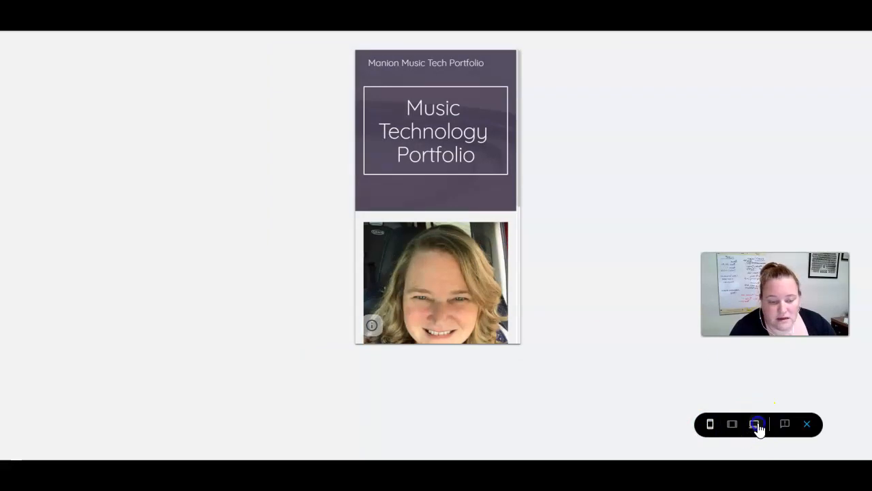
left_click(806, 424)
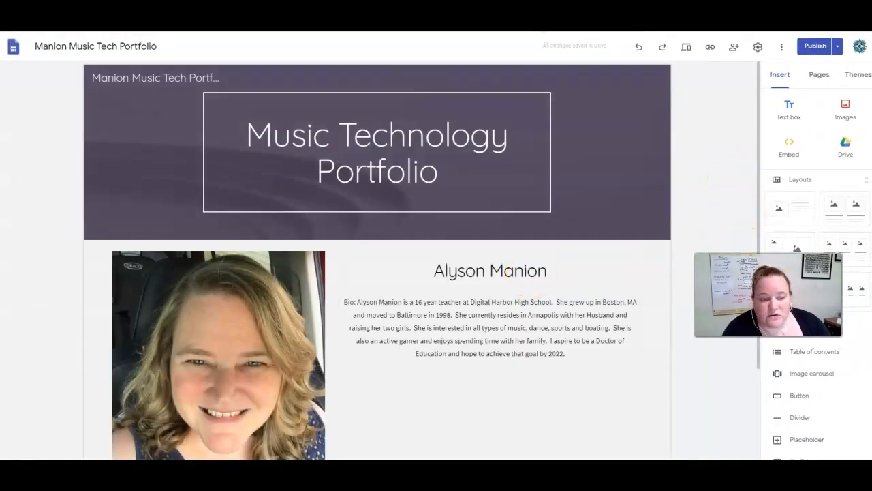
Copy the published site link and check whether any unpublished changes need review.
left_click(711, 49)
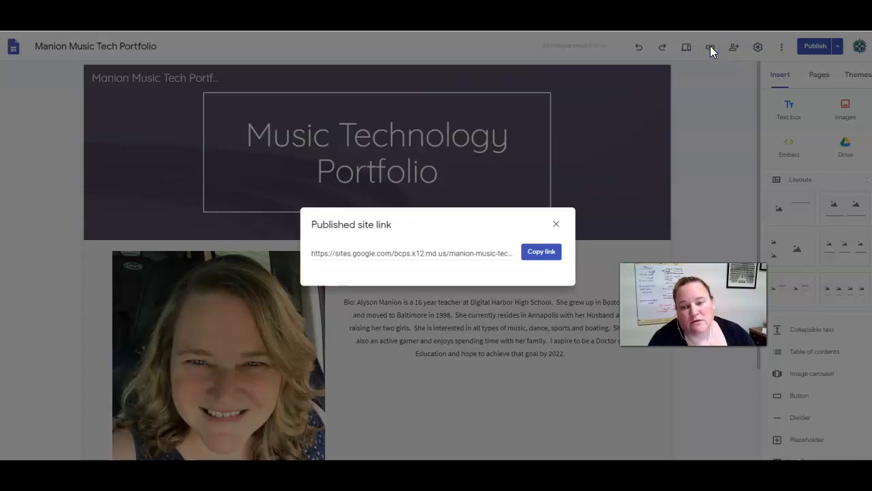
left_click(535, 253)
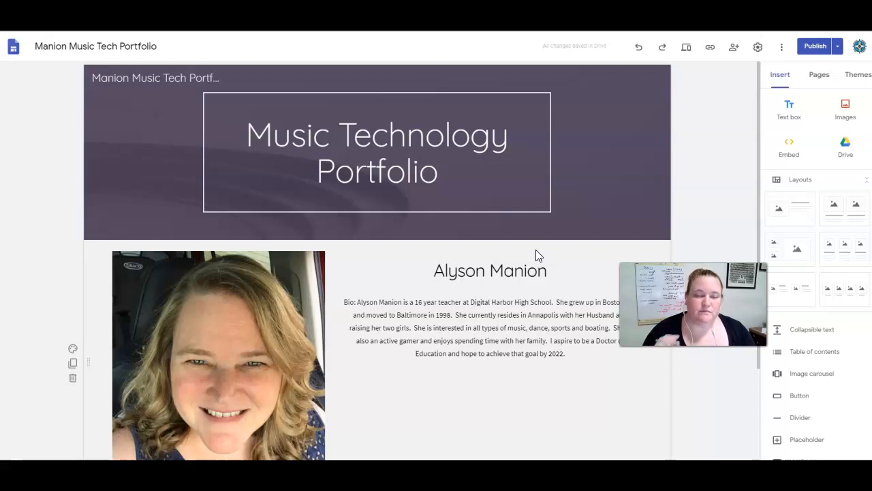
left_click(819, 47)
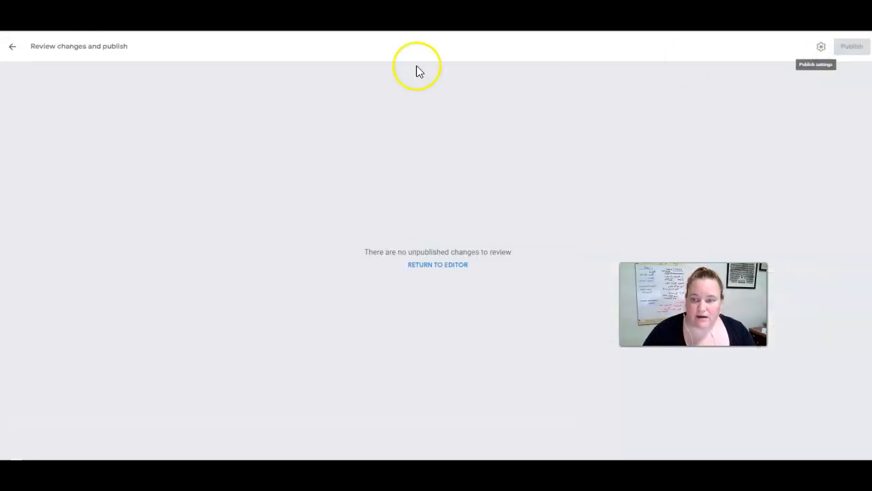
left_click(14, 47)
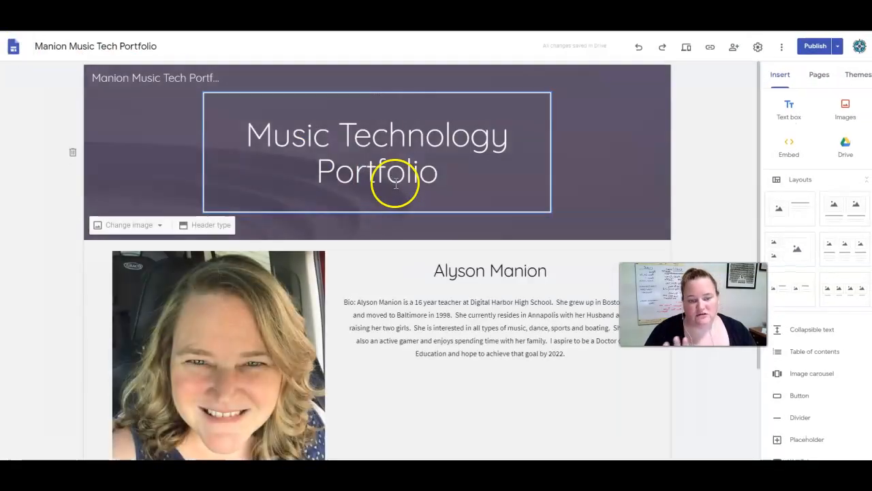
Copy the published site link to the clipboard again.
left_click(712, 54)
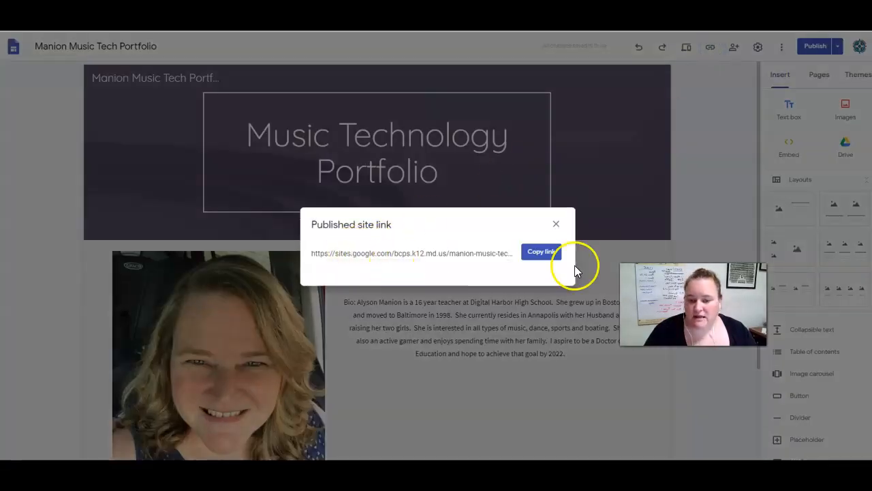
left_click(541, 253)
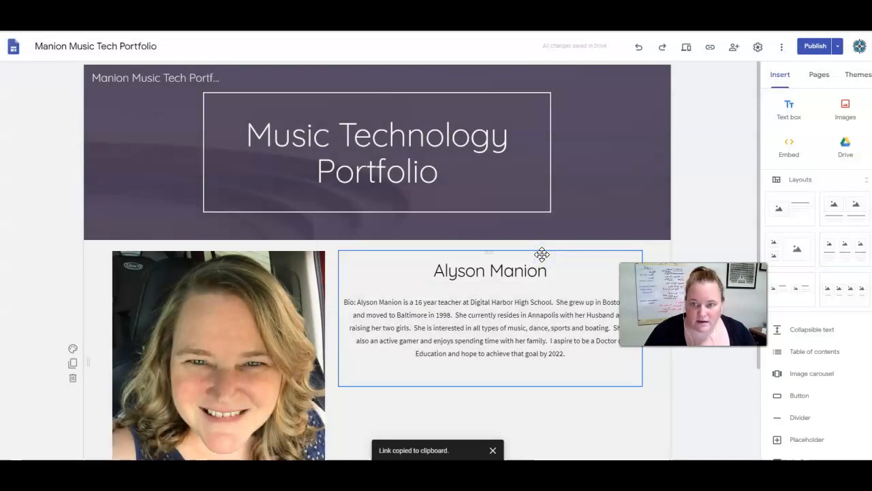
left_click(459, 134)
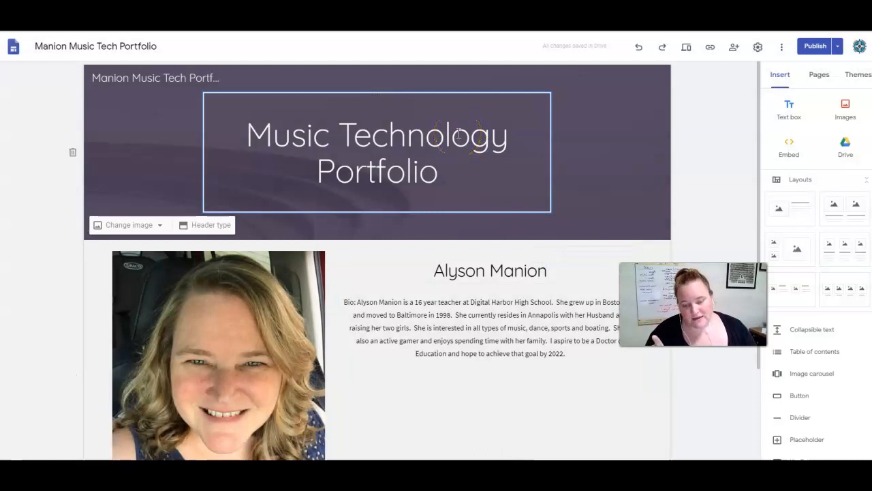